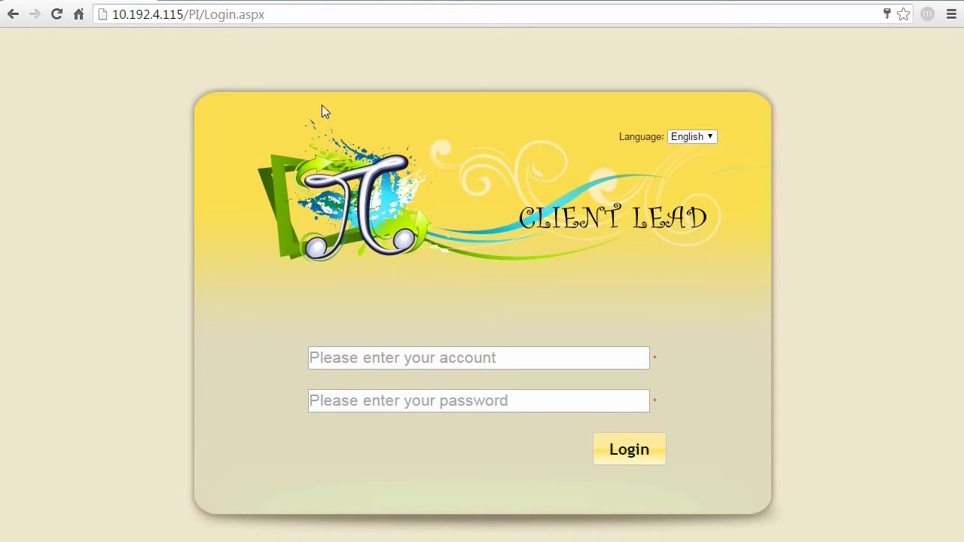
- Sign in to the web console as admin with the saved credentials
{"action": "left_click", "coordinate": [283, 23]}
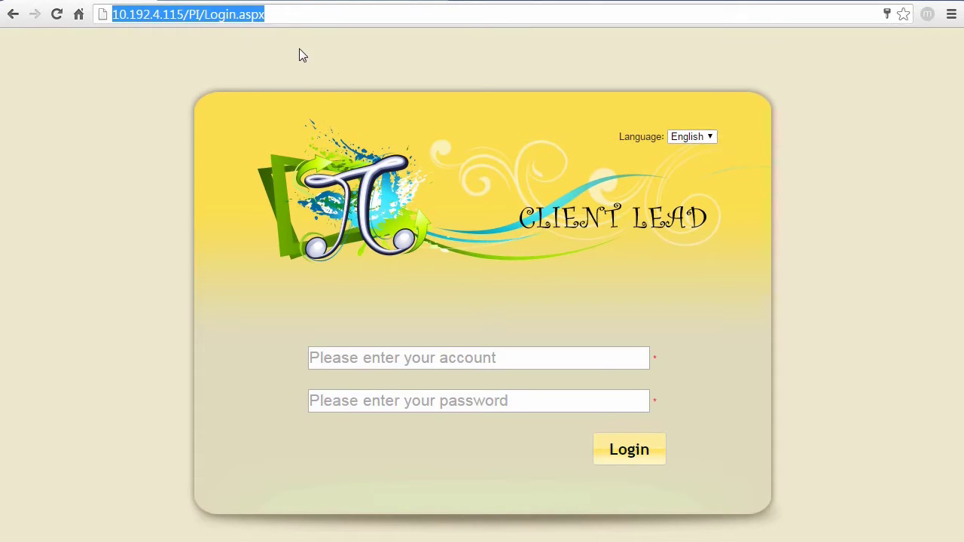
{"action": "left_click", "coordinate": [299, 55]}
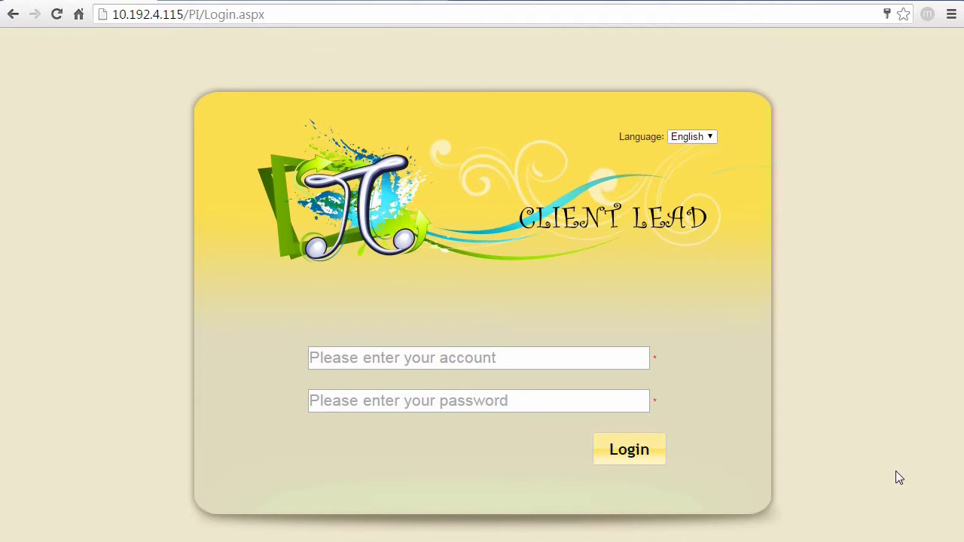
{"action": "left_click", "coordinate": [510, 362]}
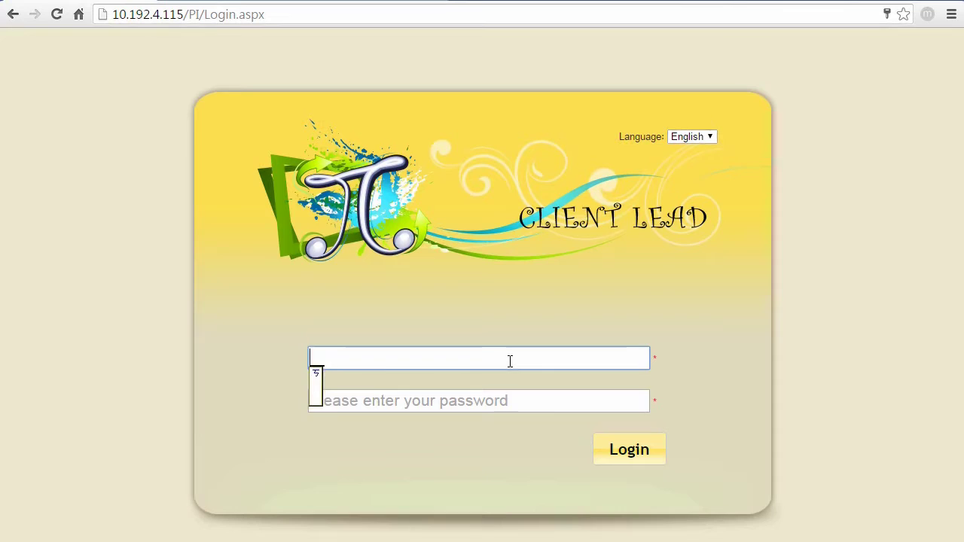
{"action": "type", "text": "admin"}
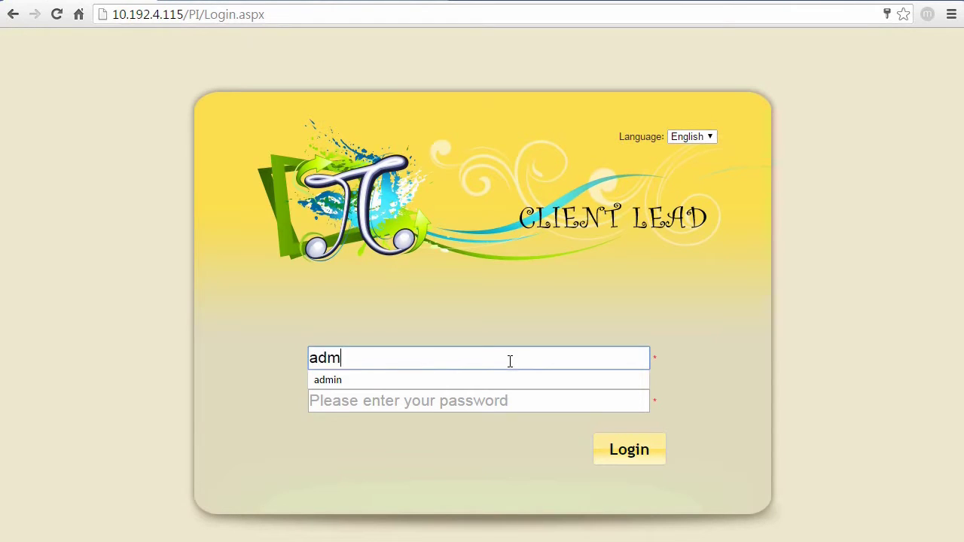
{"action": "left_click", "coordinate": [374, 380]}
{"action": "left_click", "coordinate": [637, 455]}
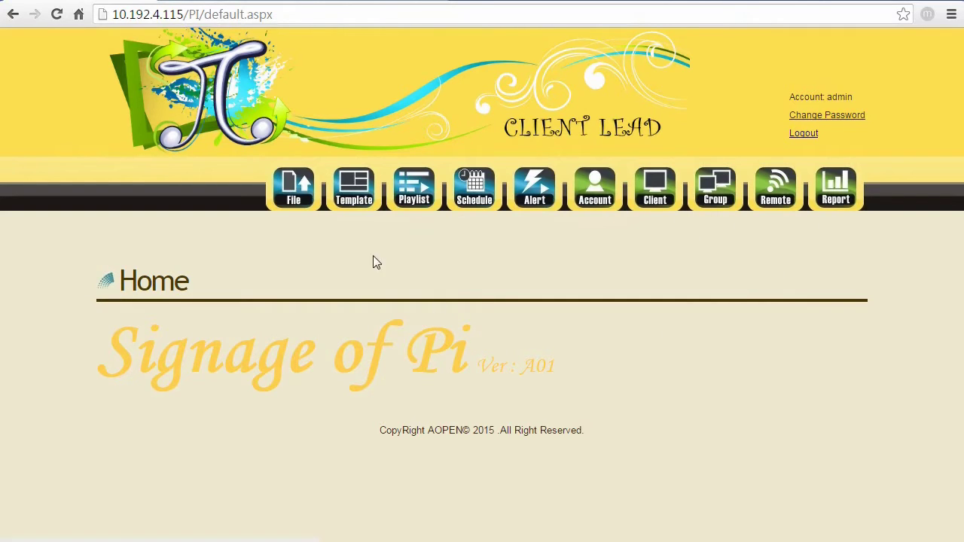
- Upload IMG_3620.JPG, IMG_3680.JPG and IMG_3686.JPG from the File page
{"action": "left_click", "coordinate": [306, 204]}
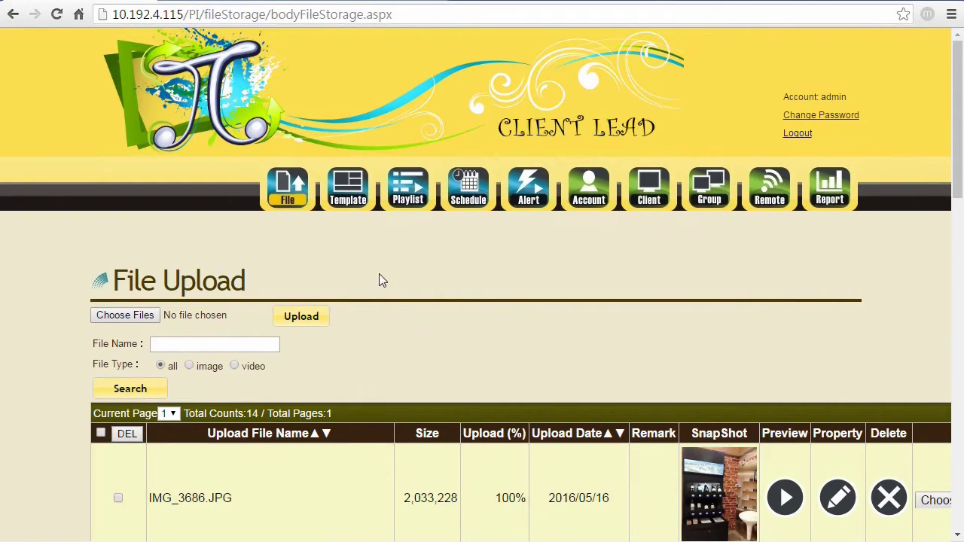
{"action": "left_click", "coordinate": [177, 323]}
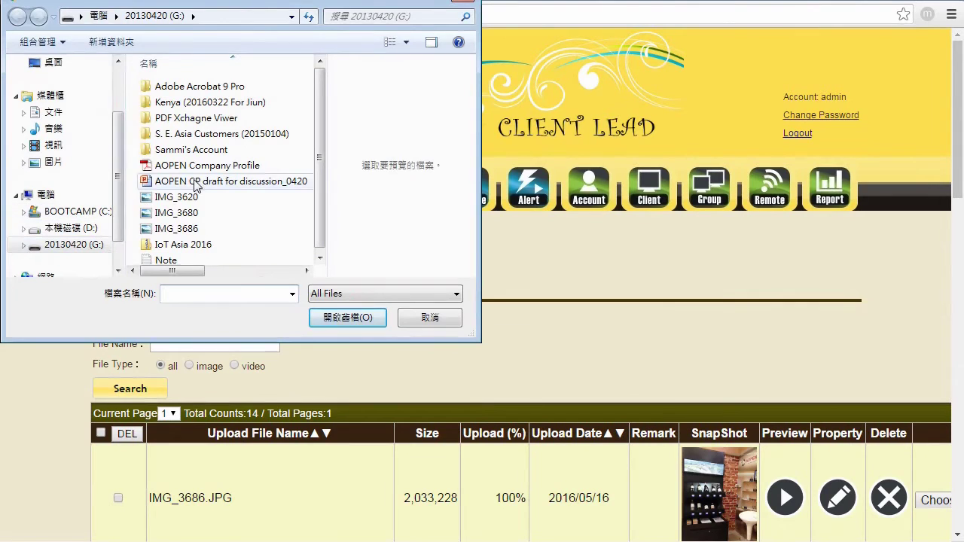
{"action": "left_click", "coordinate": [215, 197]}
{"action": "left_click", "coordinate": [189, 213], "text": "ctrl"}
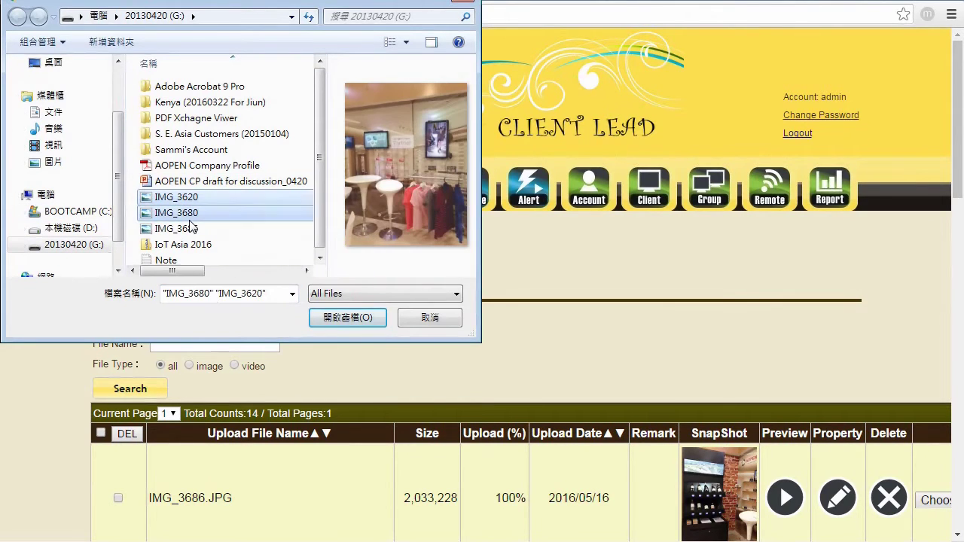
{"action": "left_click", "coordinate": [194, 230], "text": "ctrl"}
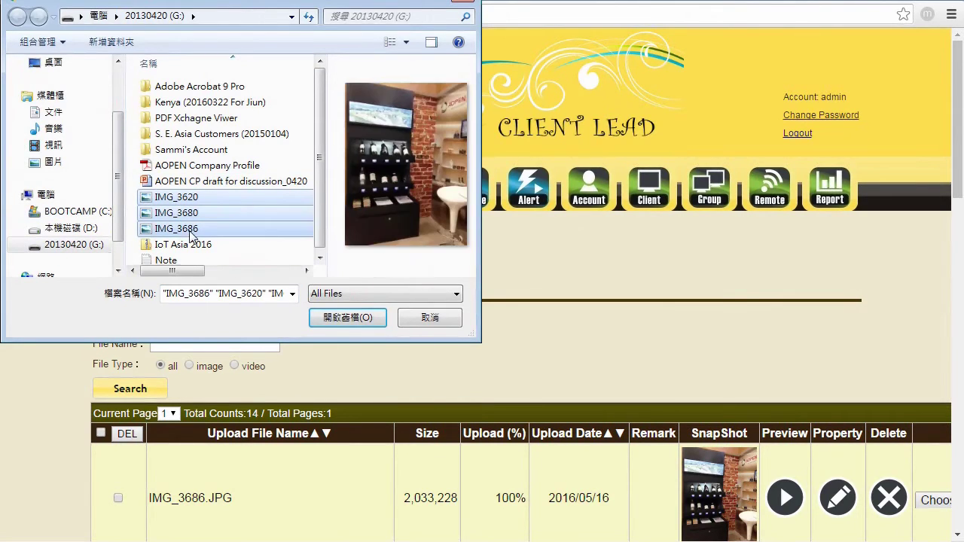
{"action": "left_click", "coordinate": [347, 319]}
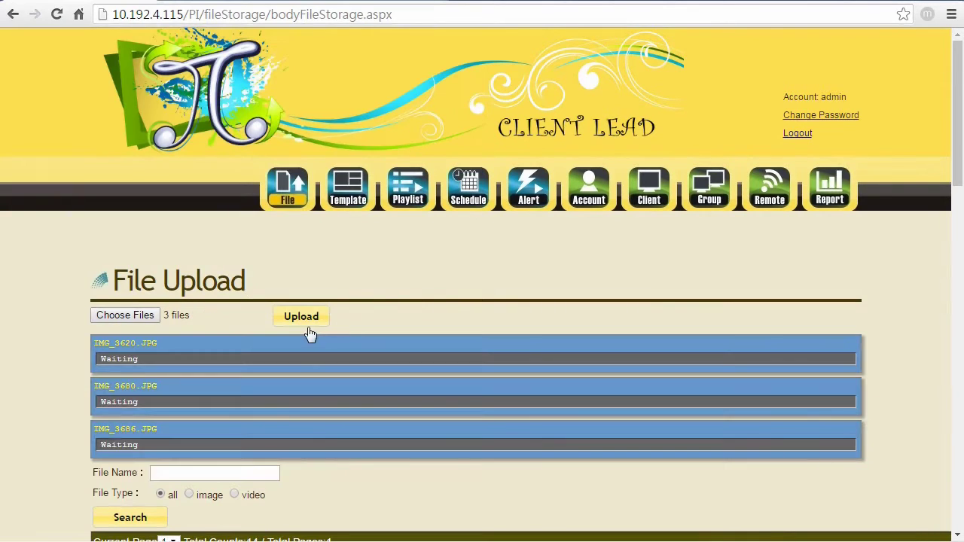
{"action": "left_click", "coordinate": [312, 322]}
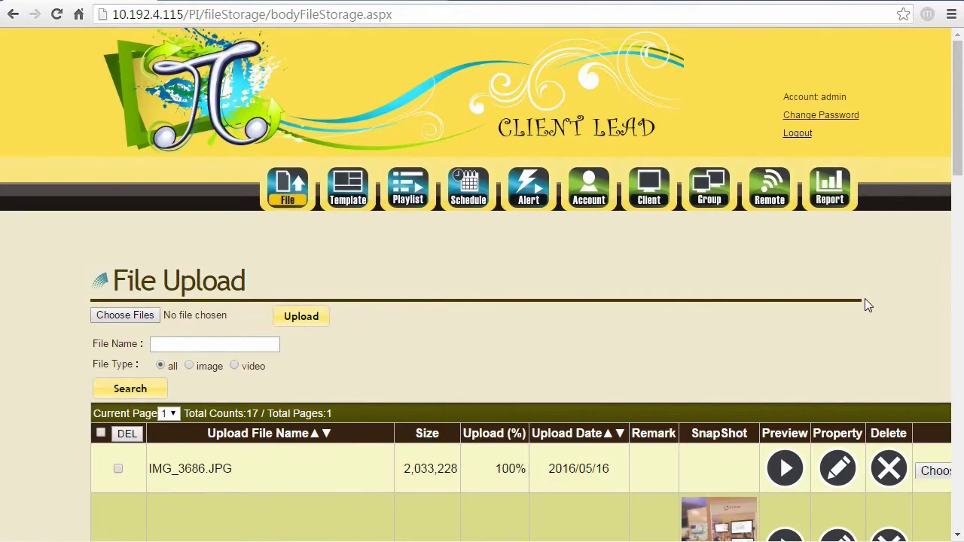
{"action": "scroll", "coordinate": [864, 299], "scroll_direction": "down", "scroll_amount": 4}
{"action": "scroll", "coordinate": [866, 305], "scroll_direction": "down", "scroll_amount": 1}
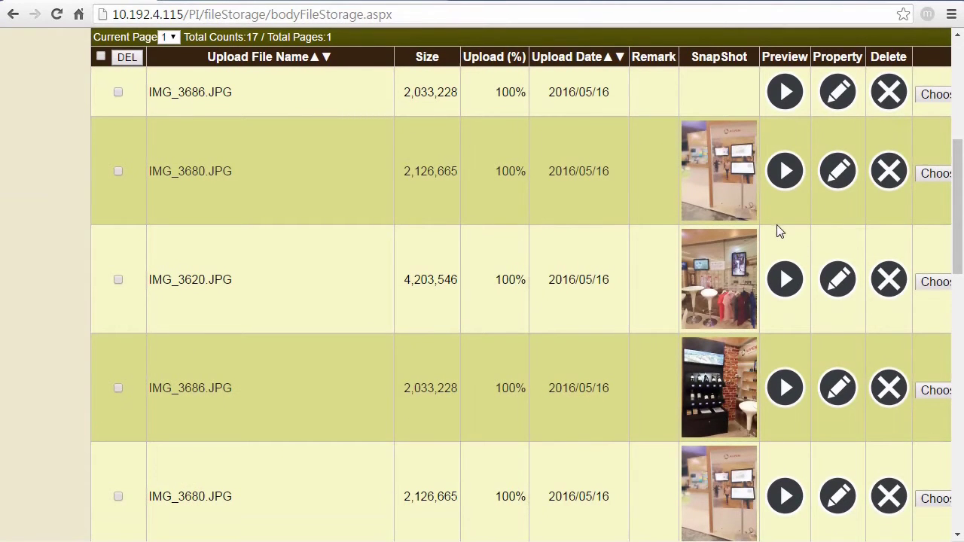
{"action": "scroll", "coordinate": [779, 231], "scroll_direction": "down", "scroll_amount": 2}
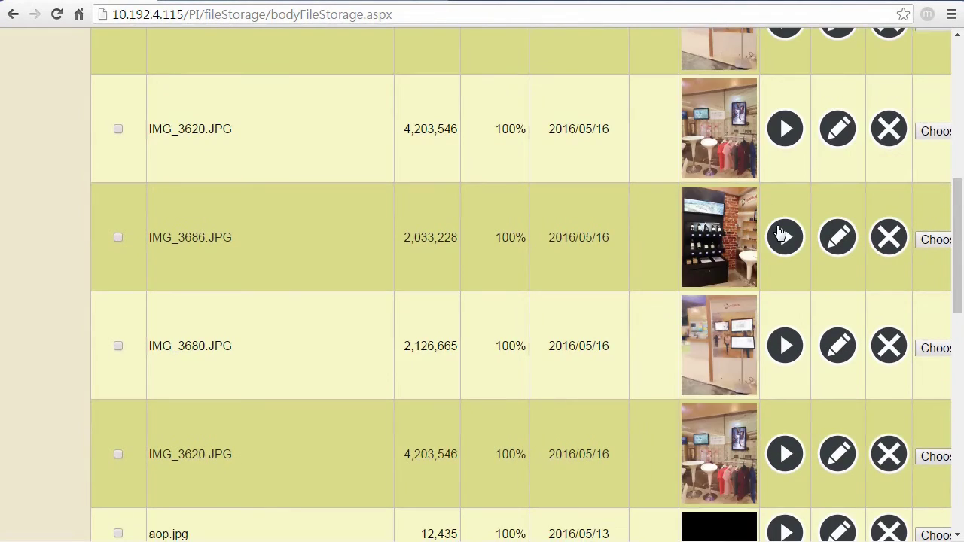
{"action": "scroll", "coordinate": [779, 231], "scroll_direction": "up", "scroll_amount": 5}
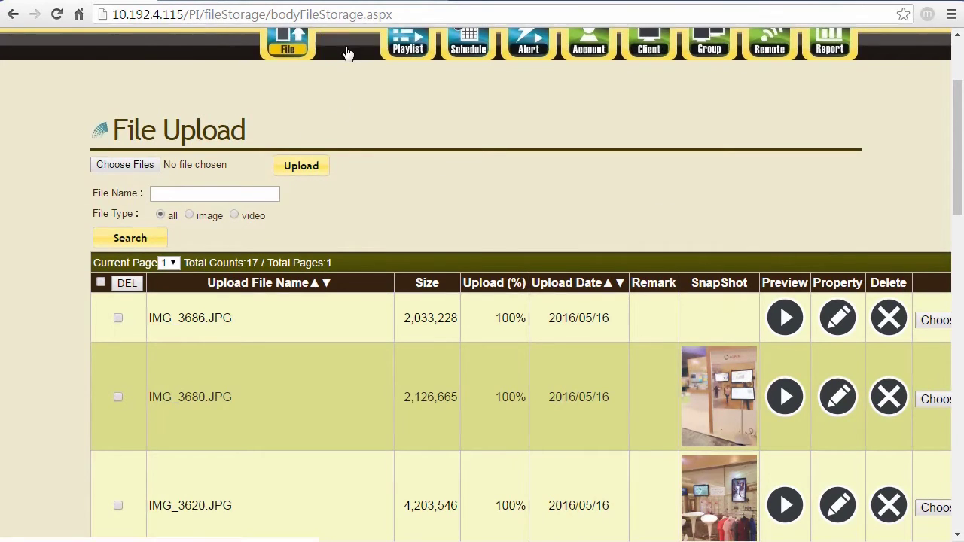
- Create a 1920*1080 template named 'AOPEN Test' and acknowledge the Add Success alert
{"action": "left_click", "coordinate": [347, 44]}
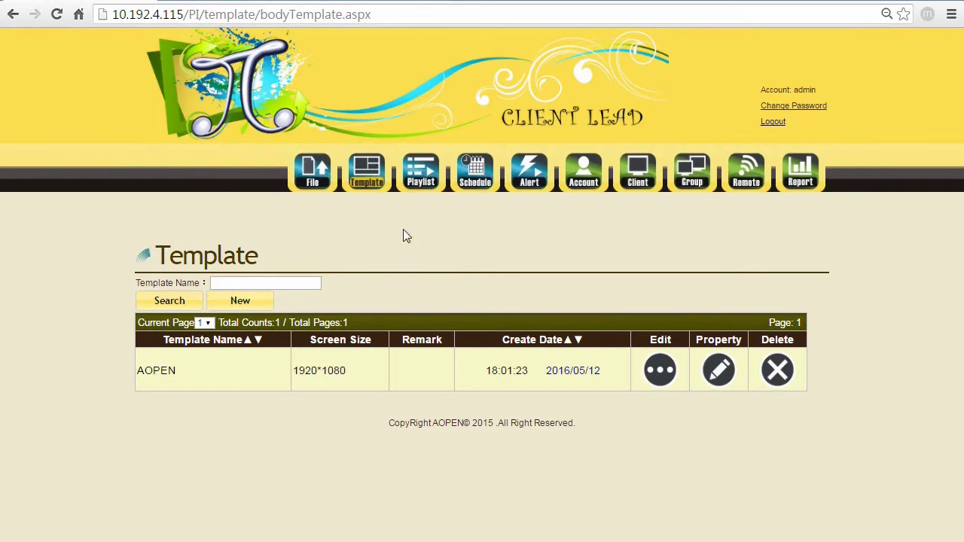
{"action": "left_click", "coordinate": [227, 303]}
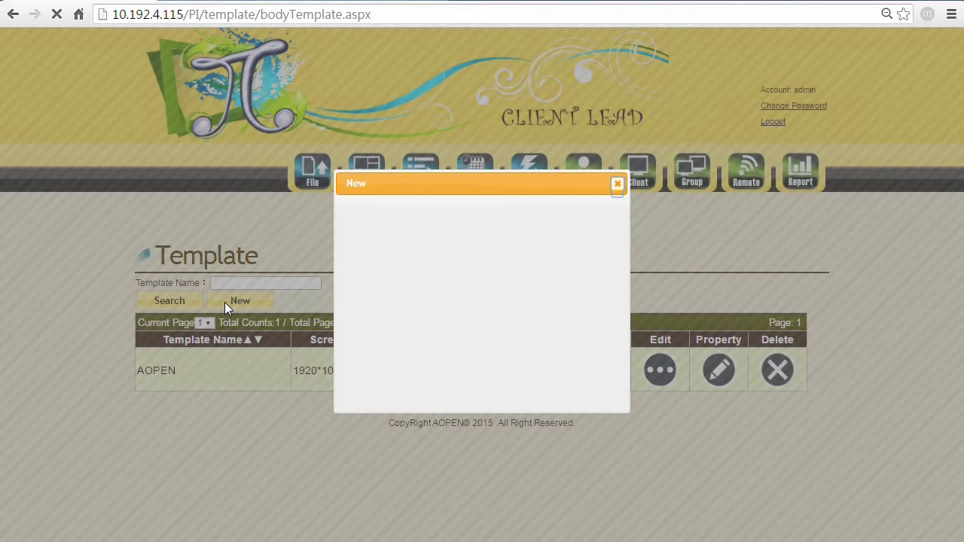
{"action": "left_click", "coordinate": [465, 221]}
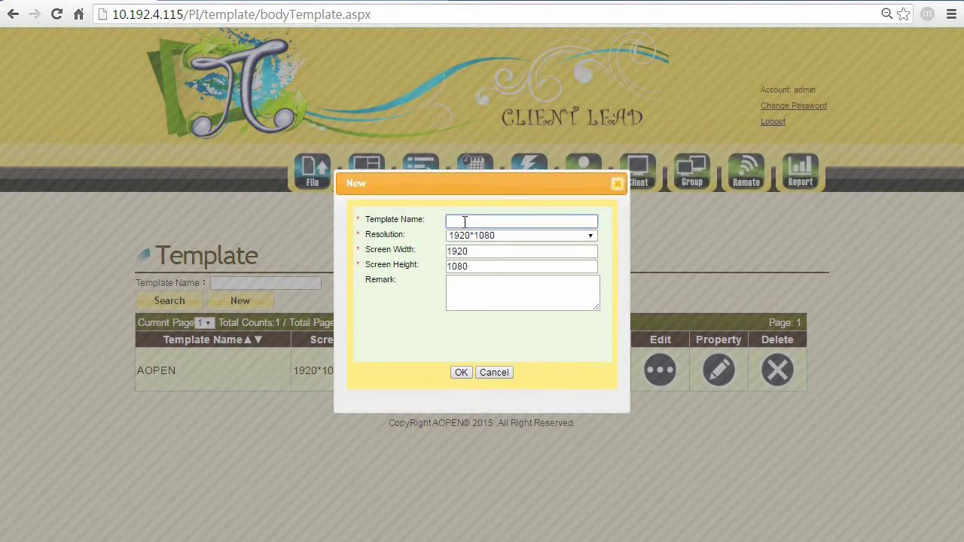
{"action": "type", "text": "AOPEN"}
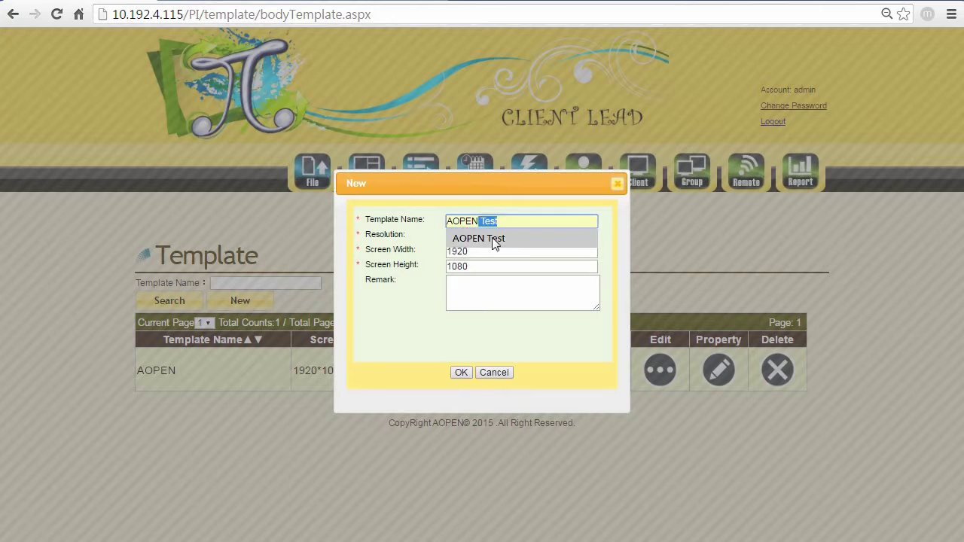
{"action": "left_click", "coordinate": [489, 238]}
{"action": "left_click", "coordinate": [493, 238]}
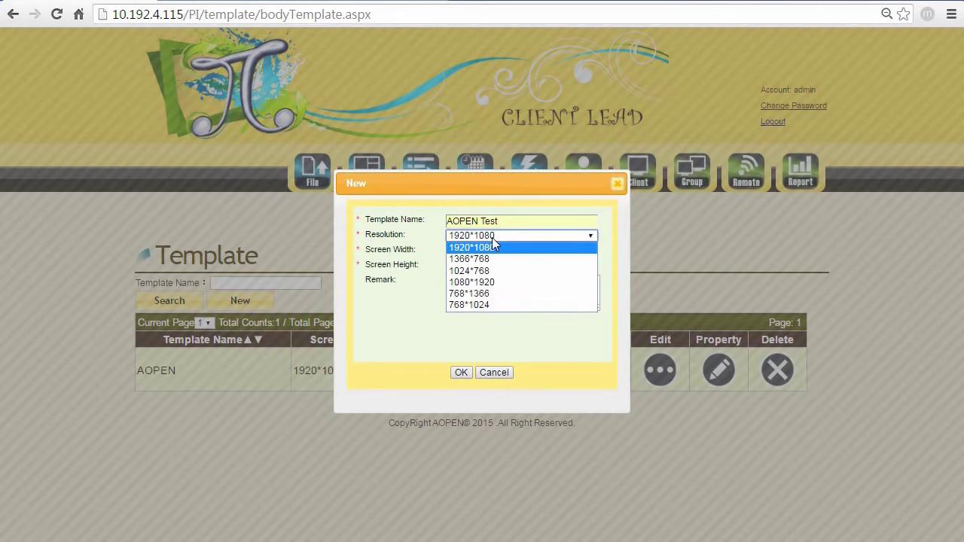
{"action": "left_click", "coordinate": [489, 248]}
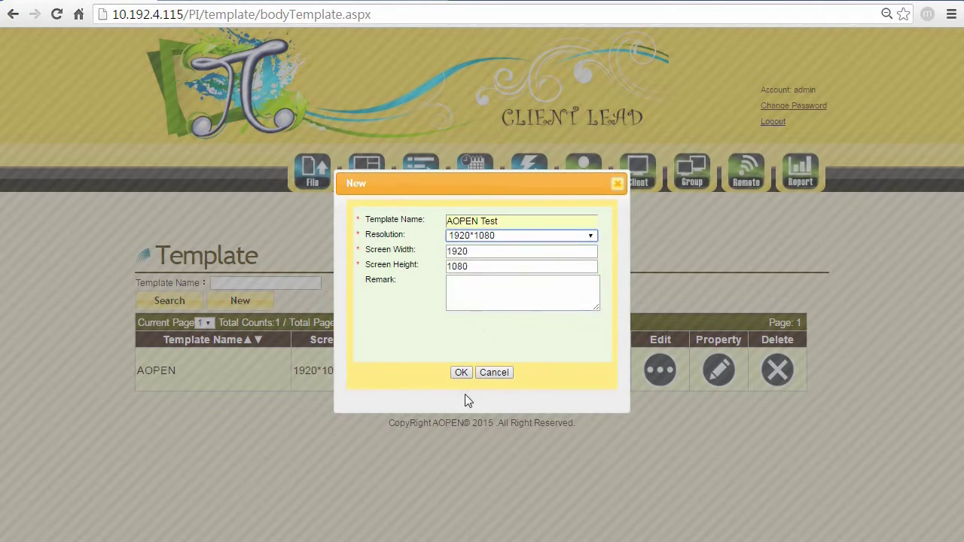
{"action": "left_click", "coordinate": [462, 372]}
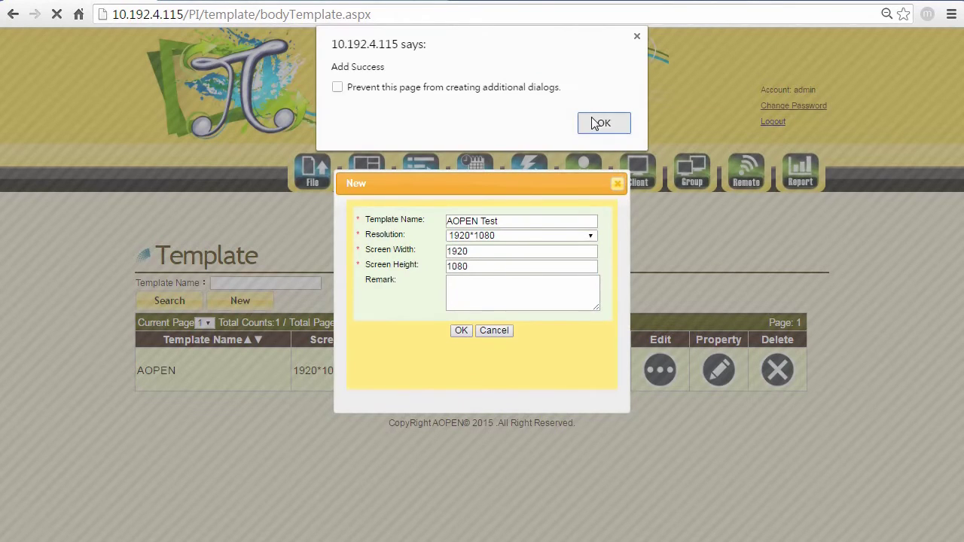
{"action": "left_click", "coordinate": [595, 124]}
{"action": "scroll", "coordinate": [624, 200], "scroll_direction": "down", "scroll_amount": 2}
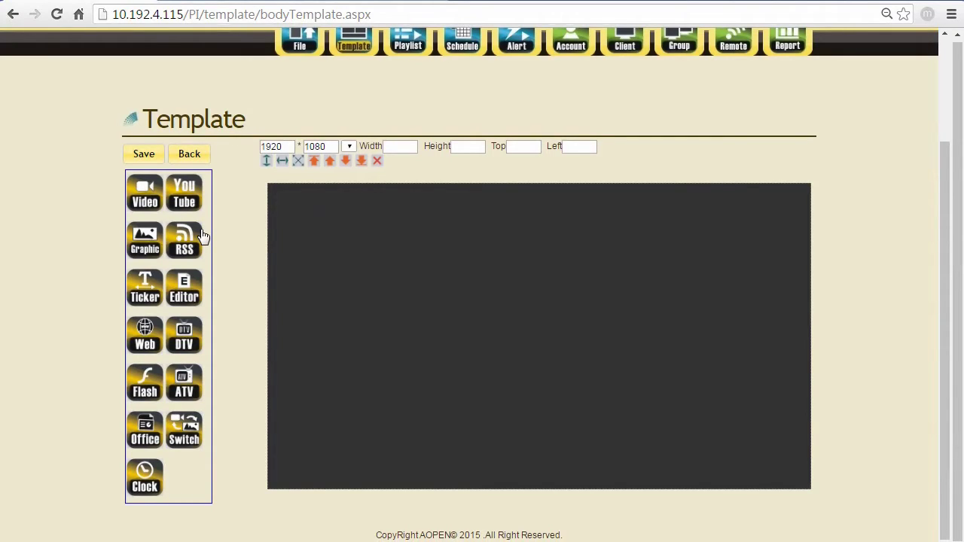
- Add graphic zone WinGraphic_1 and maximize it to fill the 1920×1080 canvas
{"action": "left_click", "coordinate": [136, 242]}
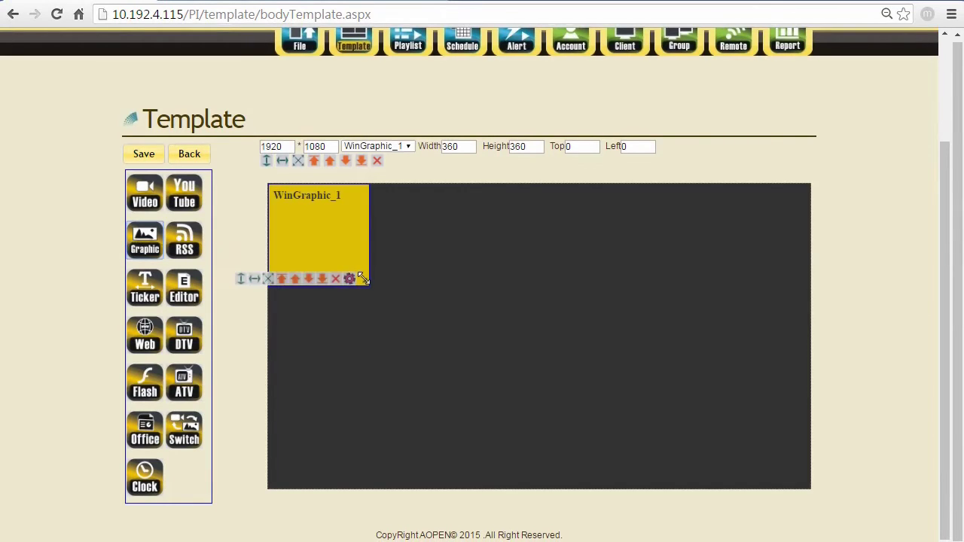
{"action": "left_click_drag", "start_coordinate": [369, 284], "coordinate": [597, 413]}
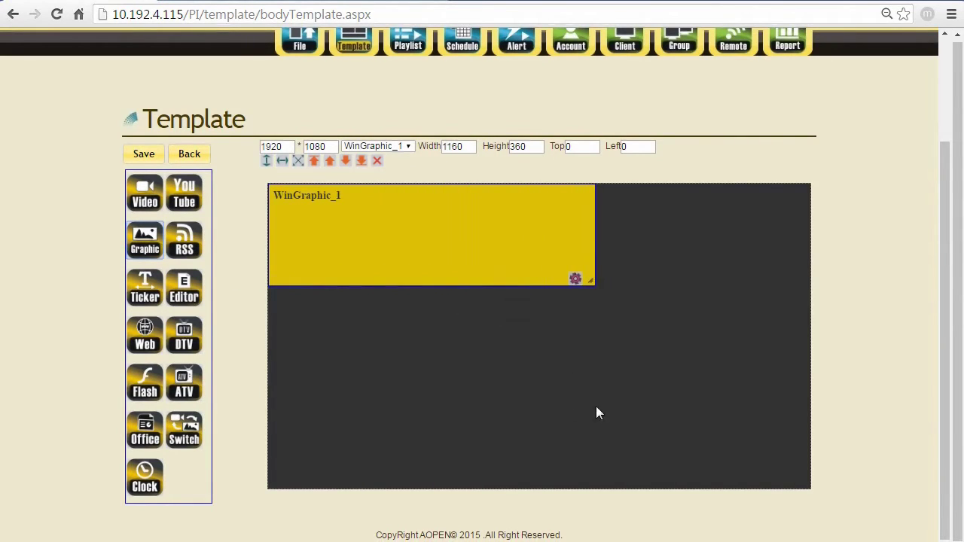
{"action": "left_click_drag", "start_coordinate": [590, 280], "coordinate": [721, 448]}
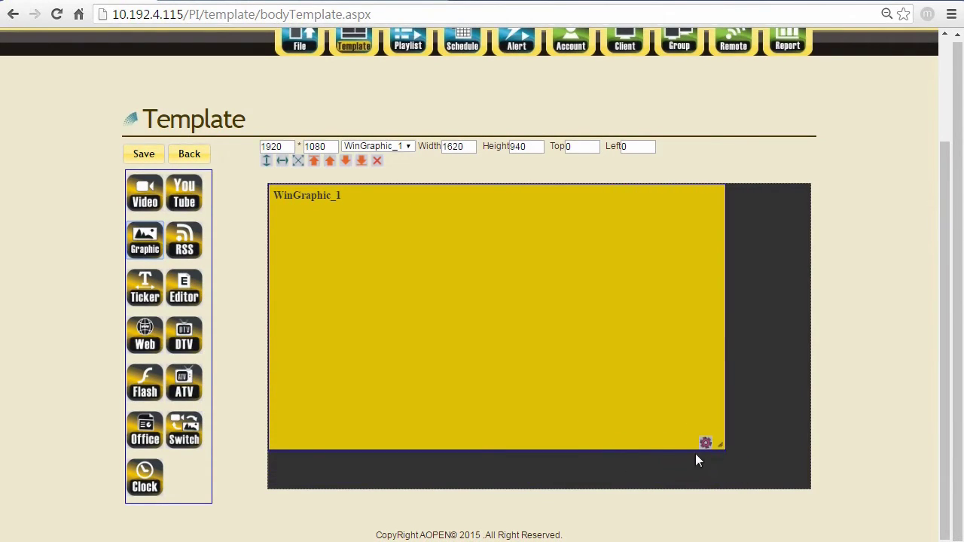
{"action": "mouse_move", "coordinate": [706, 446]}
{"action": "left_click", "coordinate": [631, 446]}
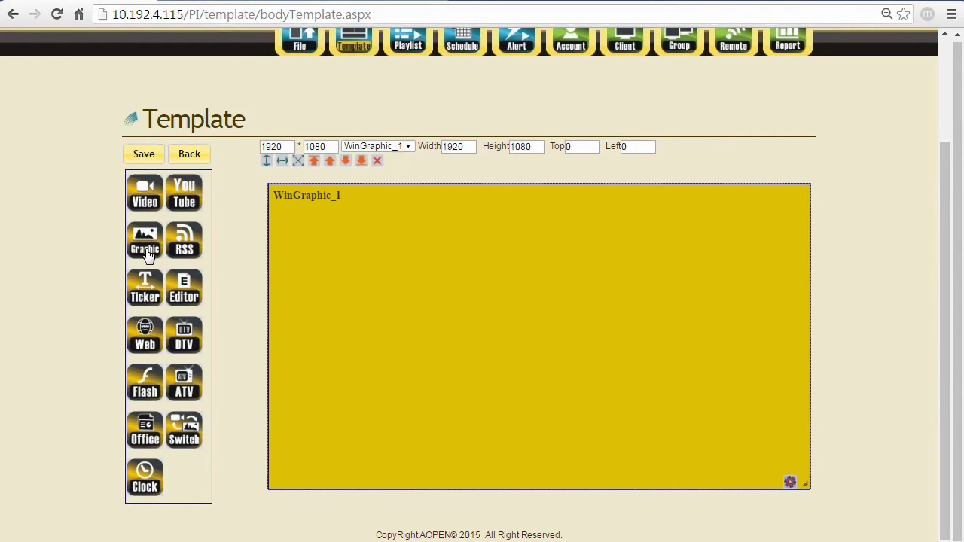
- Add a YouTube zone, enlarge it and shift it up and left
{"action": "left_click", "coordinate": [185, 190]}
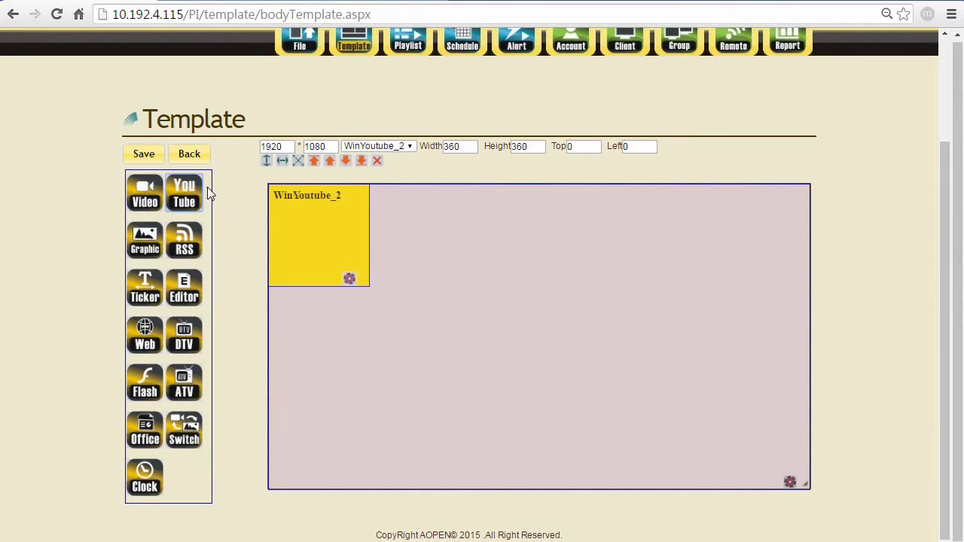
{"action": "left_click_drag", "start_coordinate": [312, 221], "coordinate": [357, 275]}
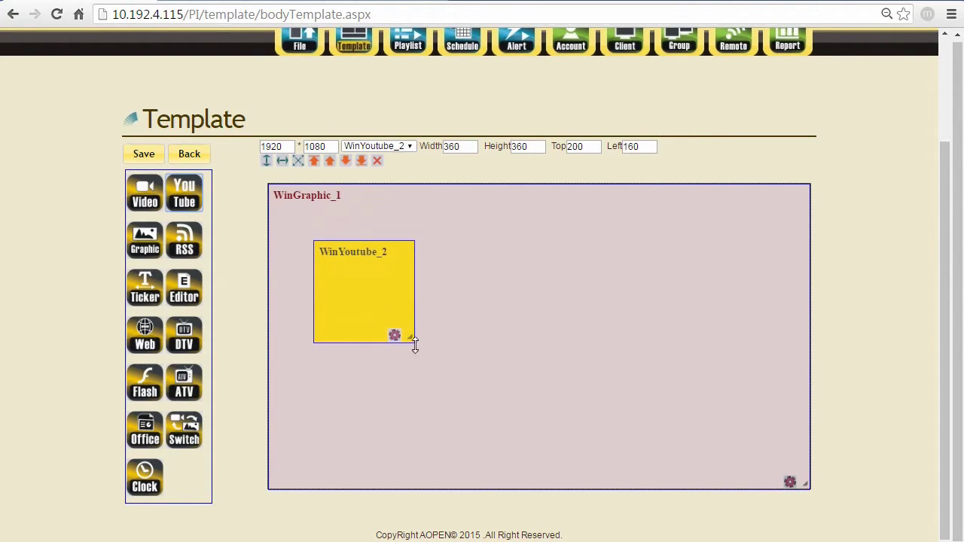
{"action": "left_click_drag", "start_coordinate": [411, 339], "coordinate": [626, 447]}
{"action": "left_click_drag", "start_coordinate": [430, 361], "coordinate": [423, 336]}
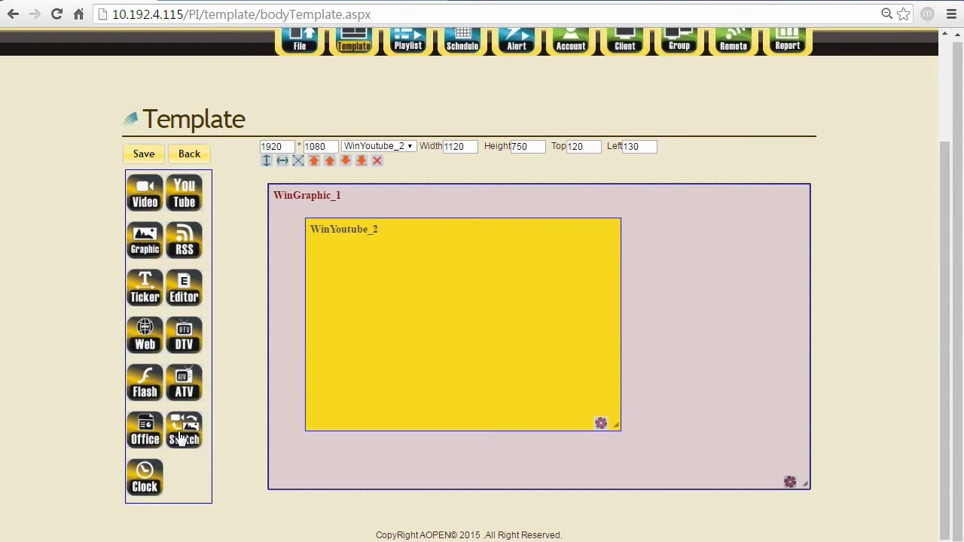
- Add a 160-high clock zone at upper right with graphic zone WinGraphic_4 beneath it
{"action": "left_click", "coordinate": [150, 469]}
{"action": "left_click_drag", "start_coordinate": [370, 224], "coordinate": [776, 248]}
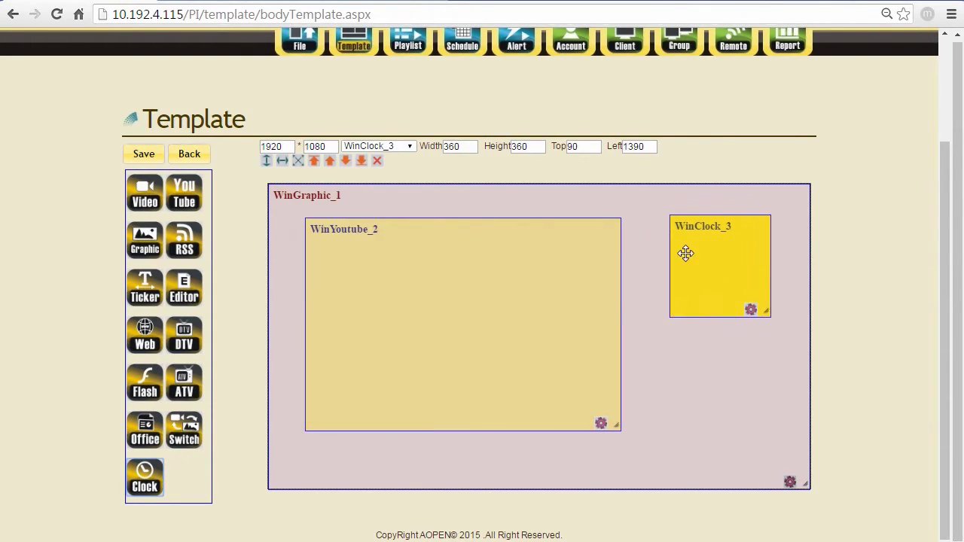
{"action": "left_click_drag", "start_coordinate": [712, 312], "coordinate": [712, 262]}
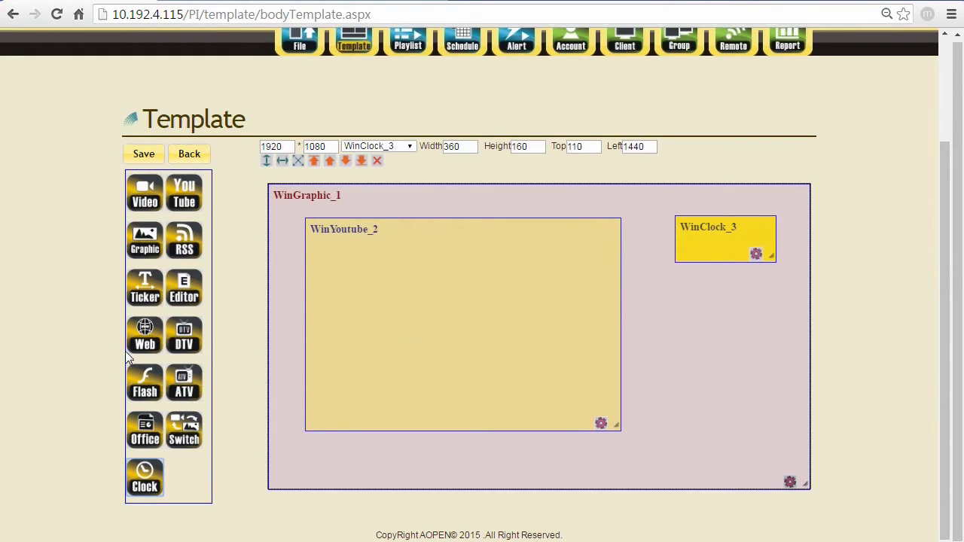
{"action": "left_click", "coordinate": [150, 238]}
{"action": "left_click_drag", "start_coordinate": [296, 206], "coordinate": [703, 299]}
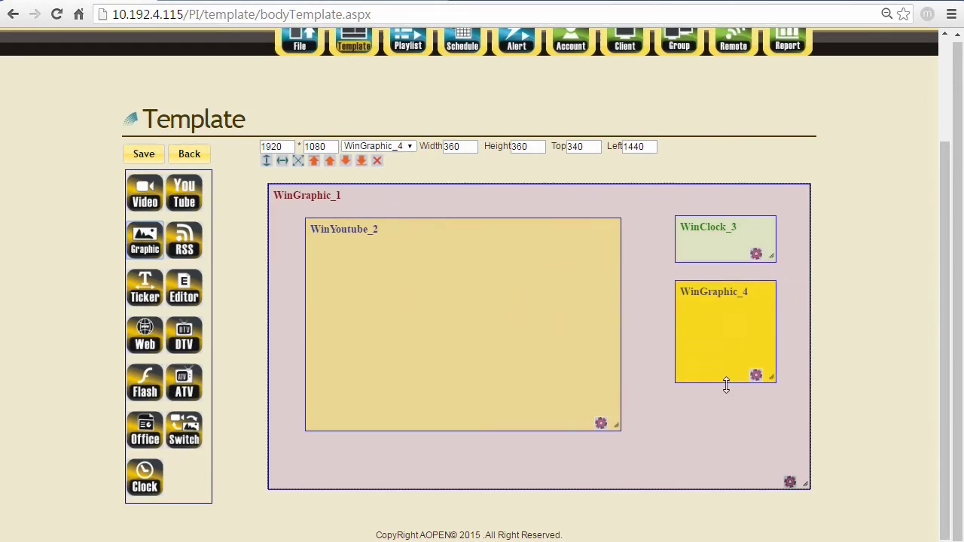
{"action": "left_click_drag", "start_coordinate": [725, 384], "coordinate": [725, 422]}
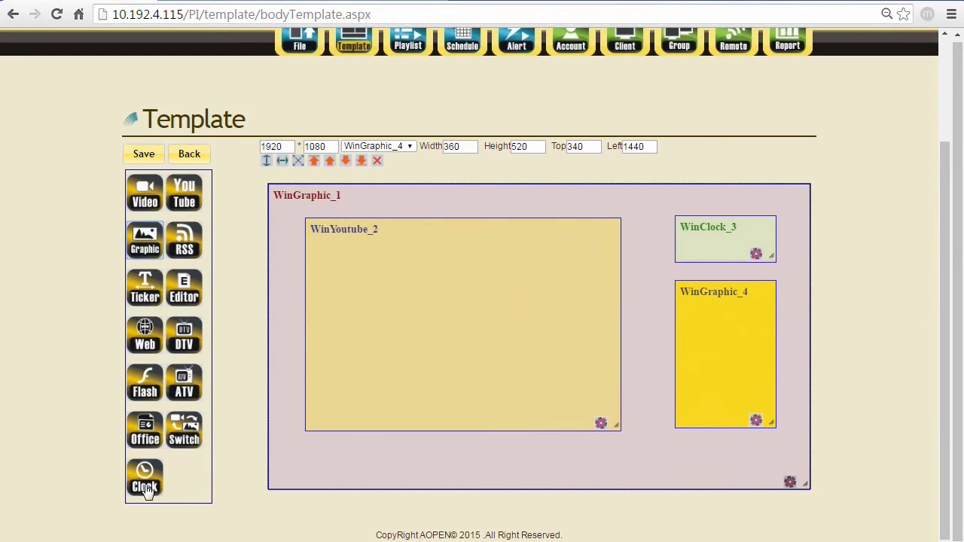
- Add a full 1920-wide ticker zone along the bottom and save the template
{"action": "left_click", "coordinate": [147, 292]}
{"action": "left_click_drag", "start_coordinate": [294, 344], "coordinate": [282, 467]}
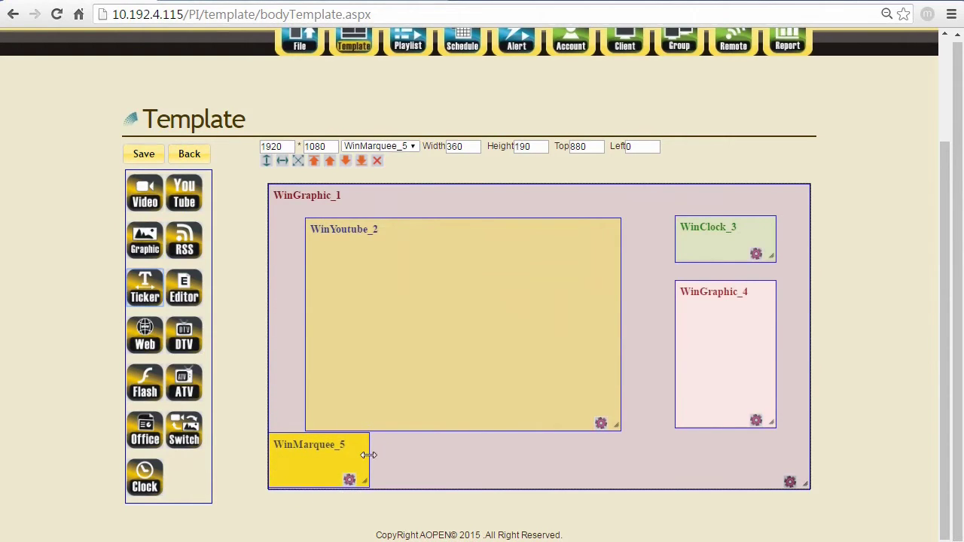
{"action": "left_click_drag", "start_coordinate": [369, 452], "coordinate": [824, 454]}
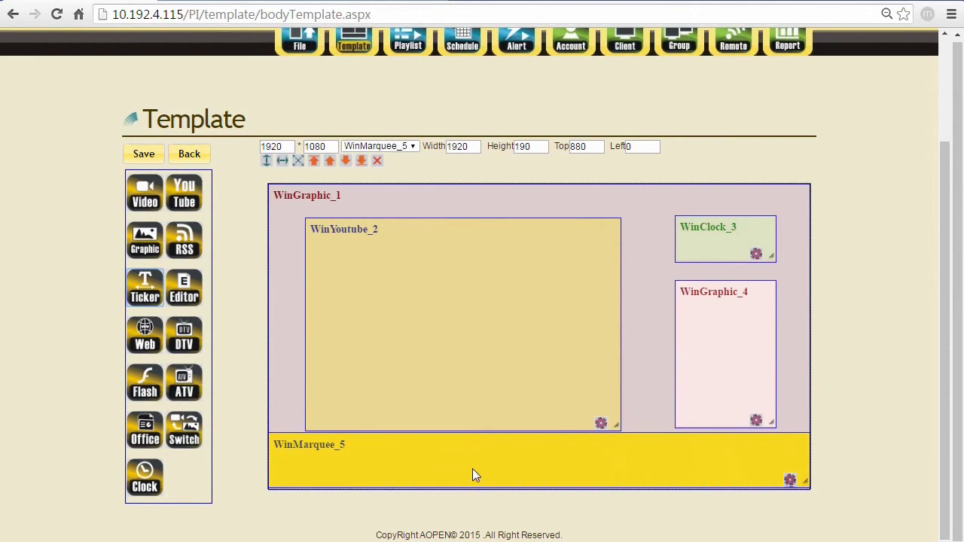
{"action": "left_click_drag", "start_coordinate": [472, 468], "coordinate": [473, 469]}
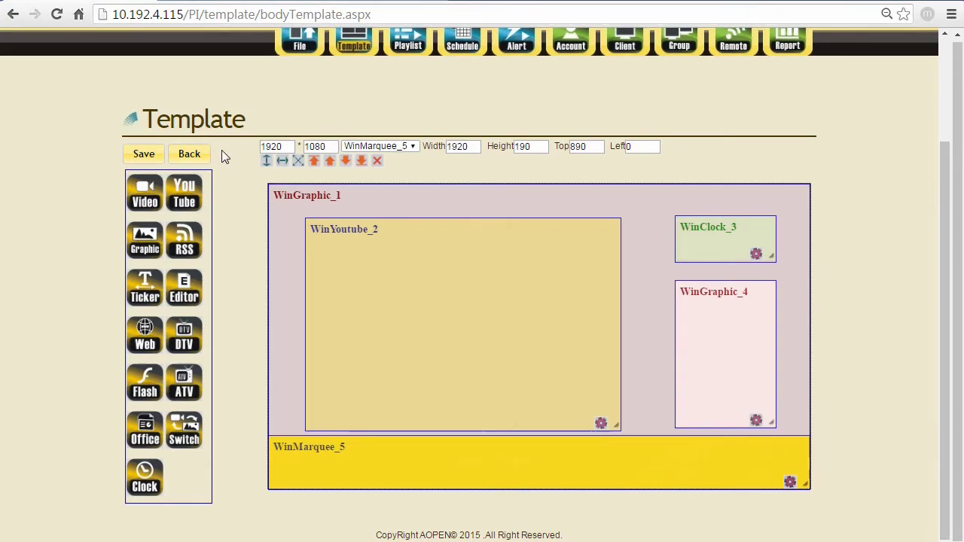
{"action": "left_click", "coordinate": [144, 156]}
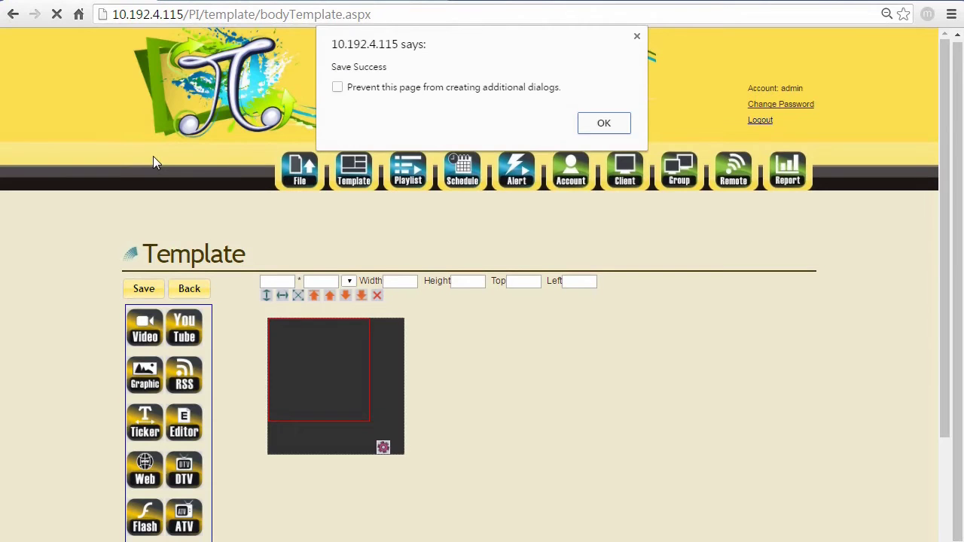
{"action": "left_click", "coordinate": [607, 128]}
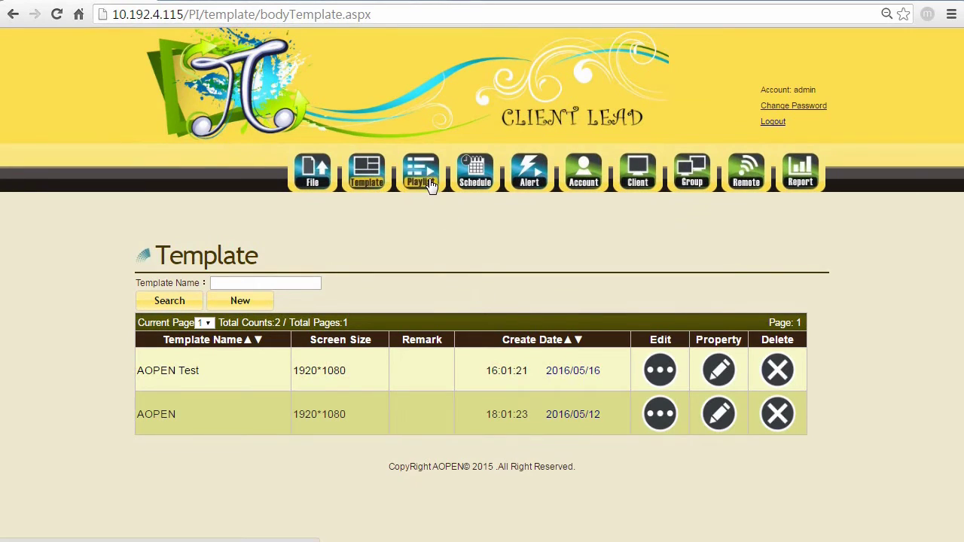
- Create the playlist 'Brand image' using the AOPEN Test template
{"action": "left_click", "coordinate": [427, 185]}
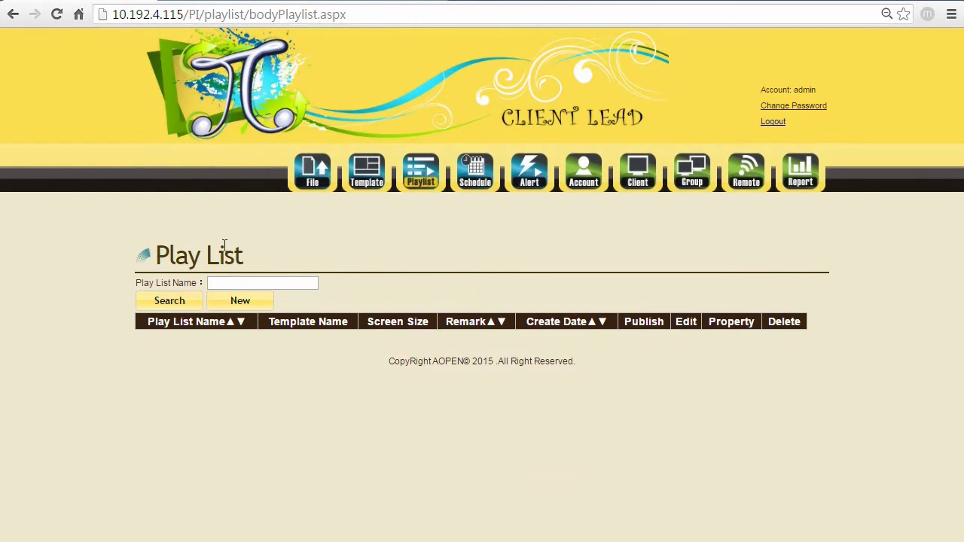
{"action": "left_click", "coordinate": [240, 305]}
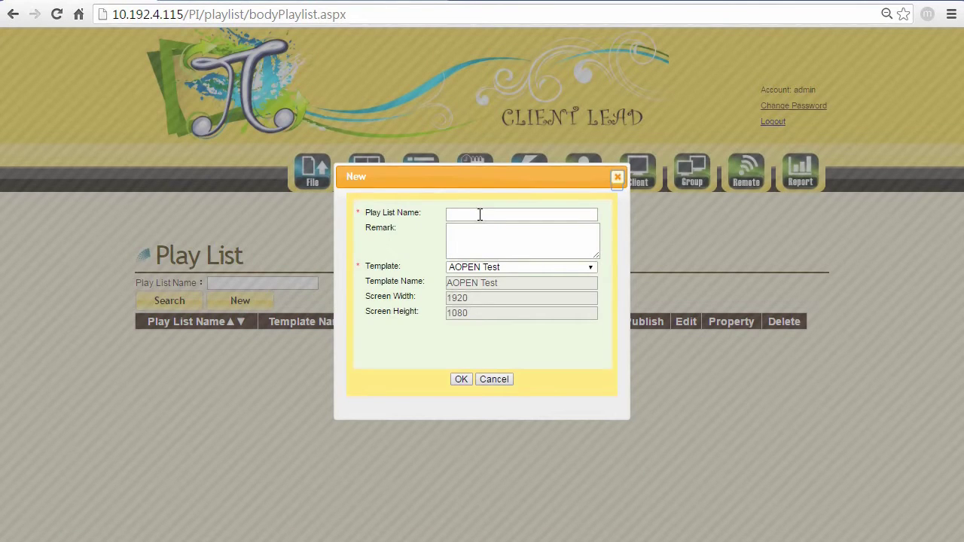
{"action": "left_click", "coordinate": [480, 214]}
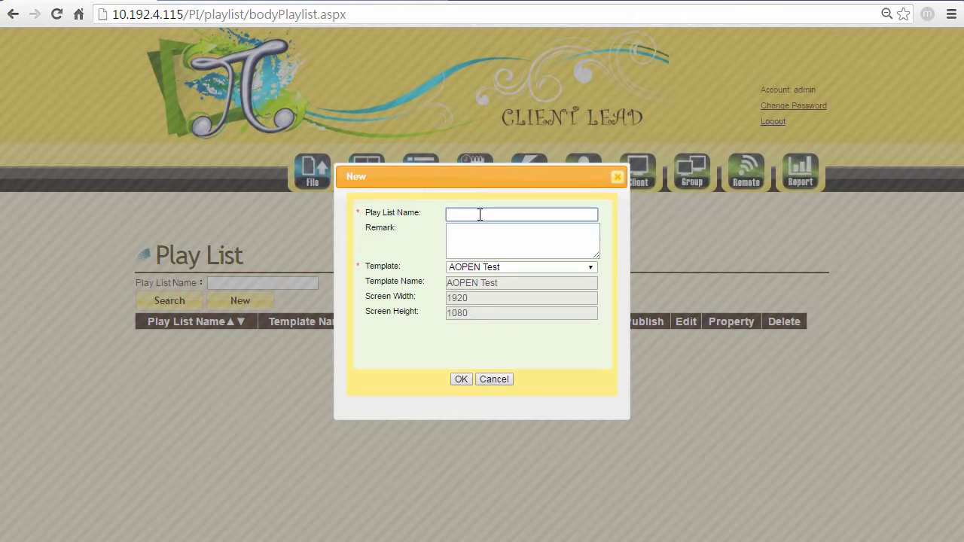
{"action": "type", "text": "B"}
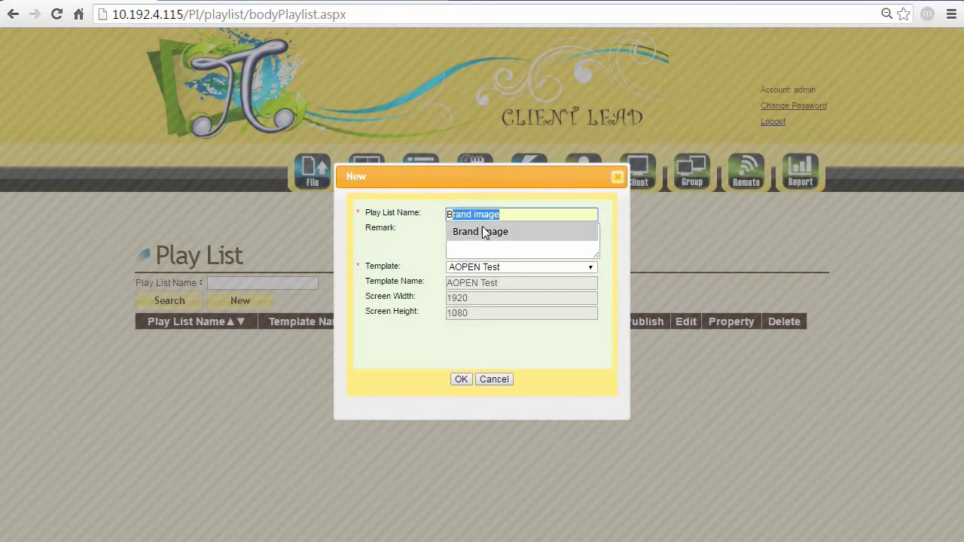
{"action": "left_click", "coordinate": [484, 232]}
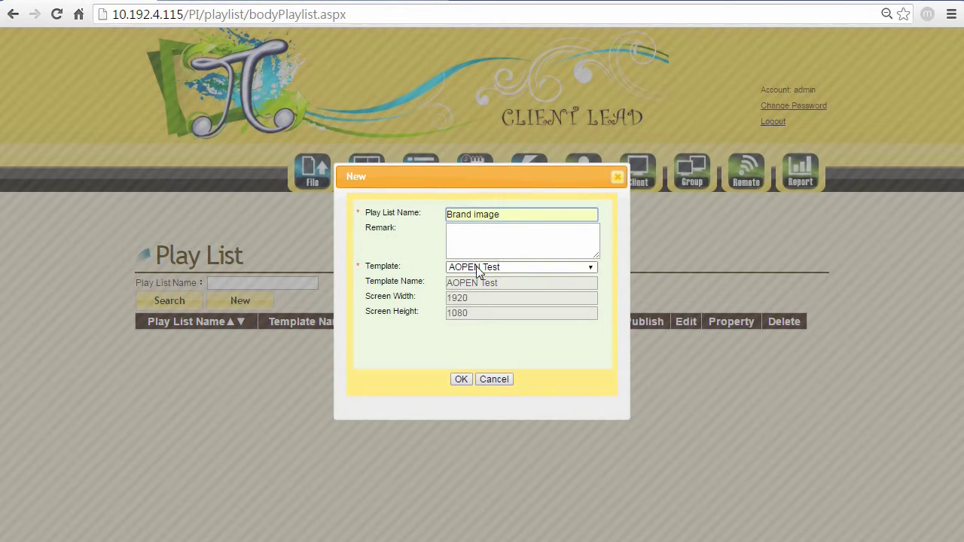
{"action": "left_click", "coordinate": [476, 267]}
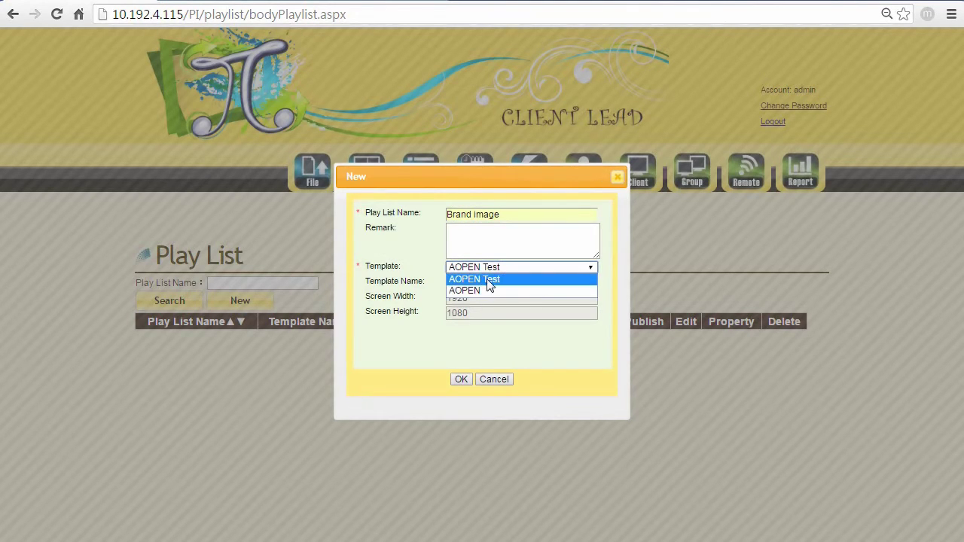
{"action": "left_click", "coordinate": [488, 279]}
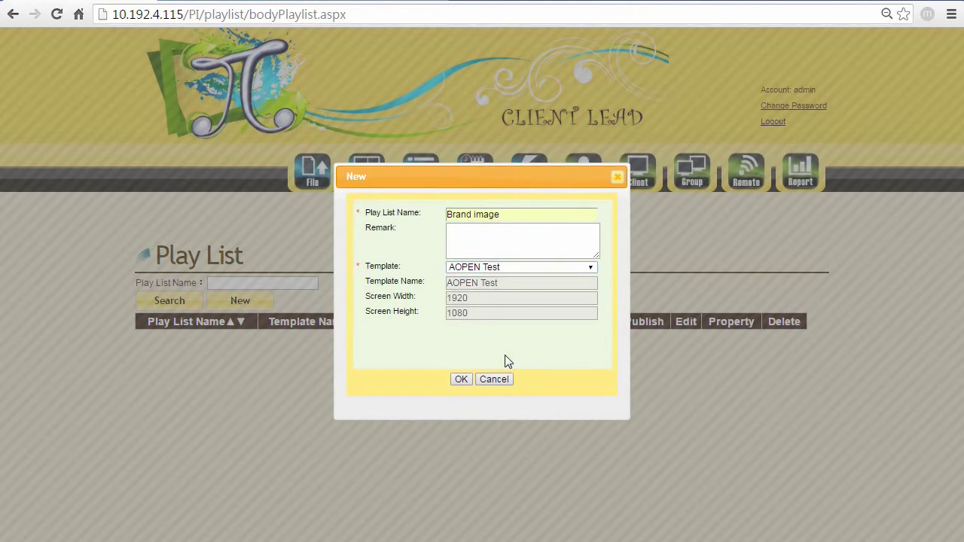
{"action": "left_click", "coordinate": [462, 379]}
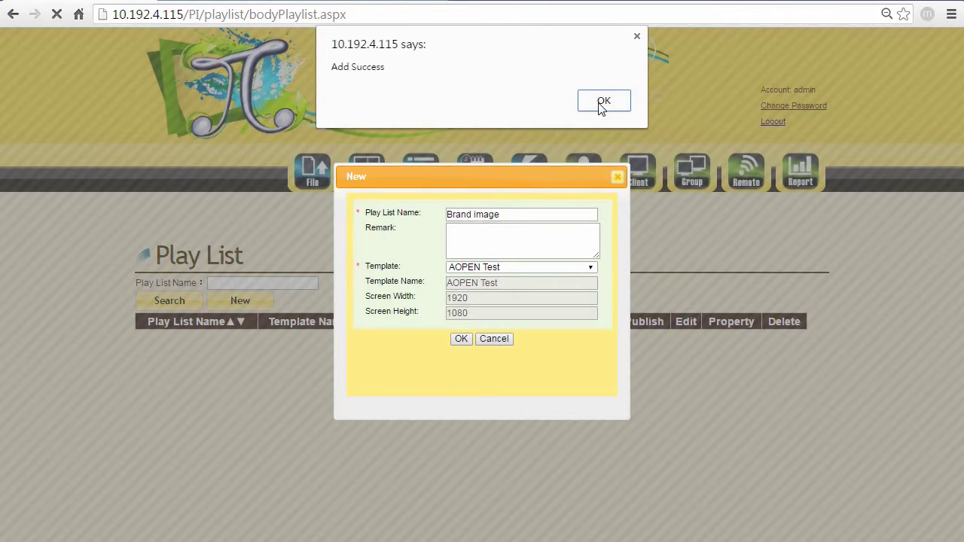
- Assign web_Retail-Solutions-alt.jpg to the WinGraphic_1 zone of the Brand image playlist
{"action": "left_click", "coordinate": [602, 102]}
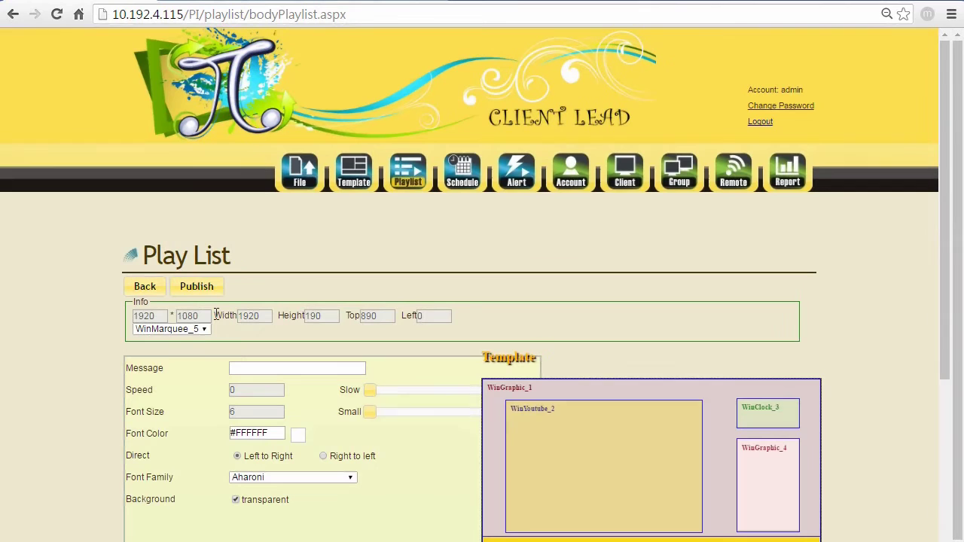
{"action": "left_click", "coordinate": [198, 329]}
{"action": "left_click", "coordinate": [193, 339]}
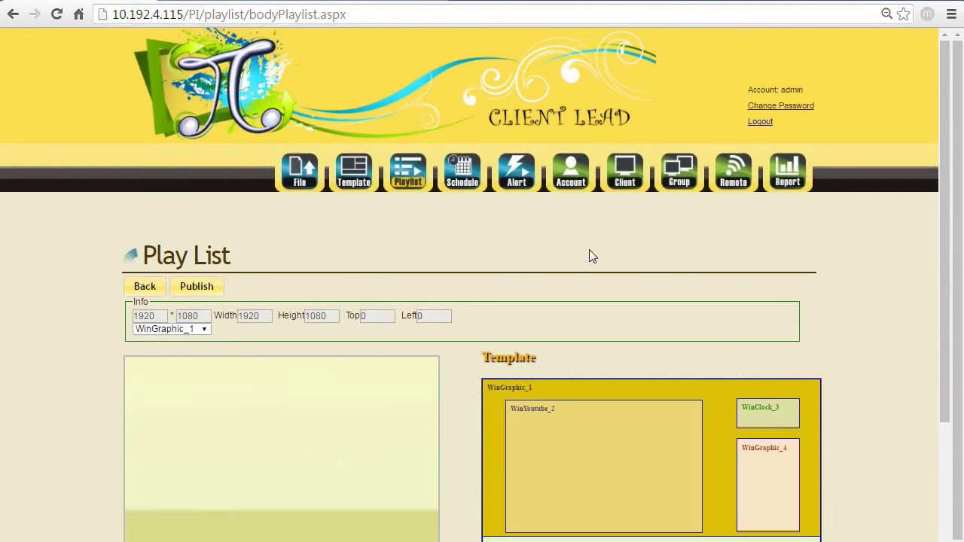
{"action": "scroll", "coordinate": [598, 254], "scroll_direction": "down", "scroll_amount": 3}
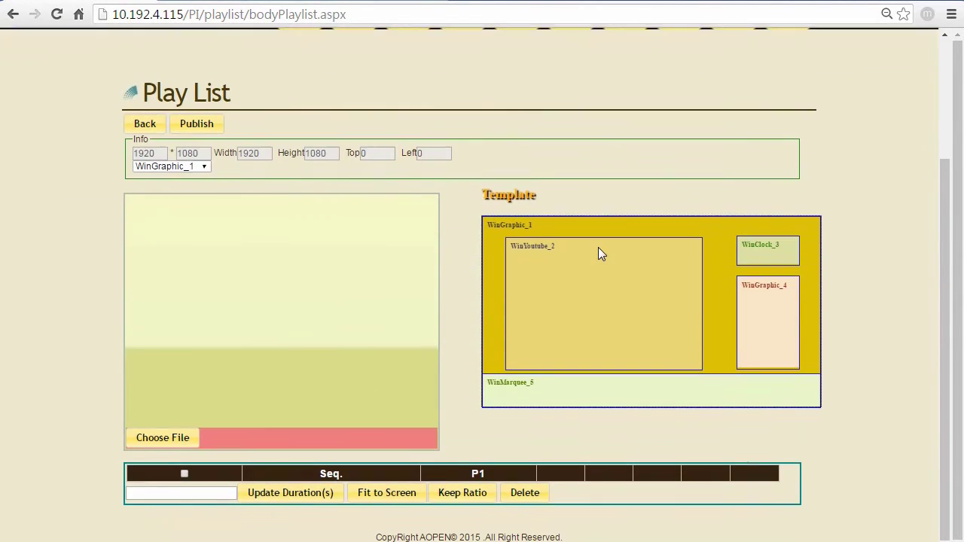
{"action": "left_click", "coordinate": [166, 437]}
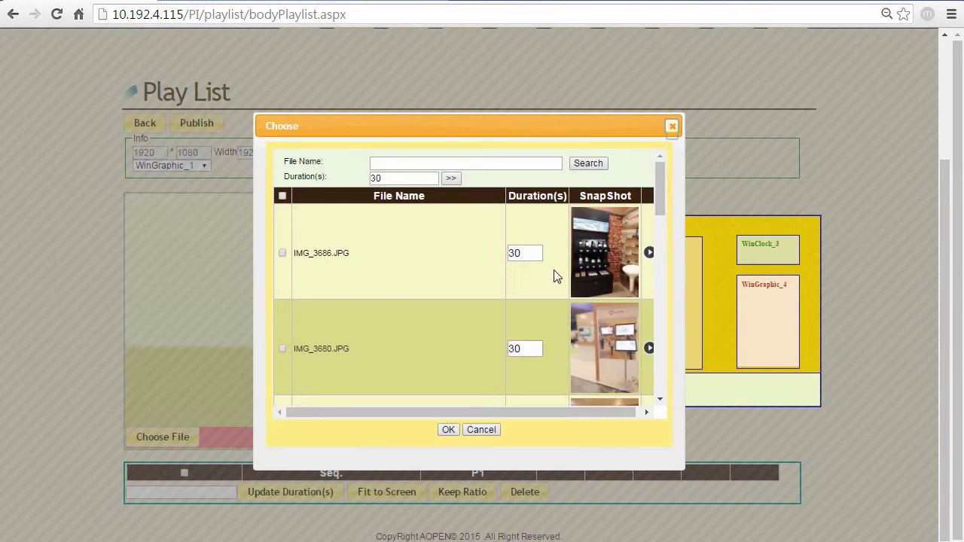
{"action": "scroll", "coordinate": [554, 276], "scroll_direction": "down", "scroll_amount": 5}
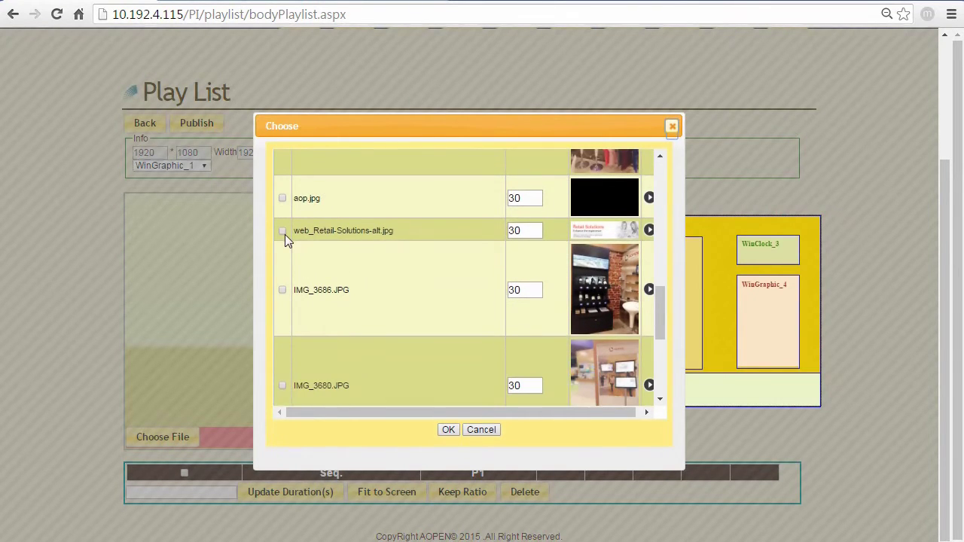
{"action": "left_click", "coordinate": [283, 232]}
{"action": "left_click", "coordinate": [448, 430]}
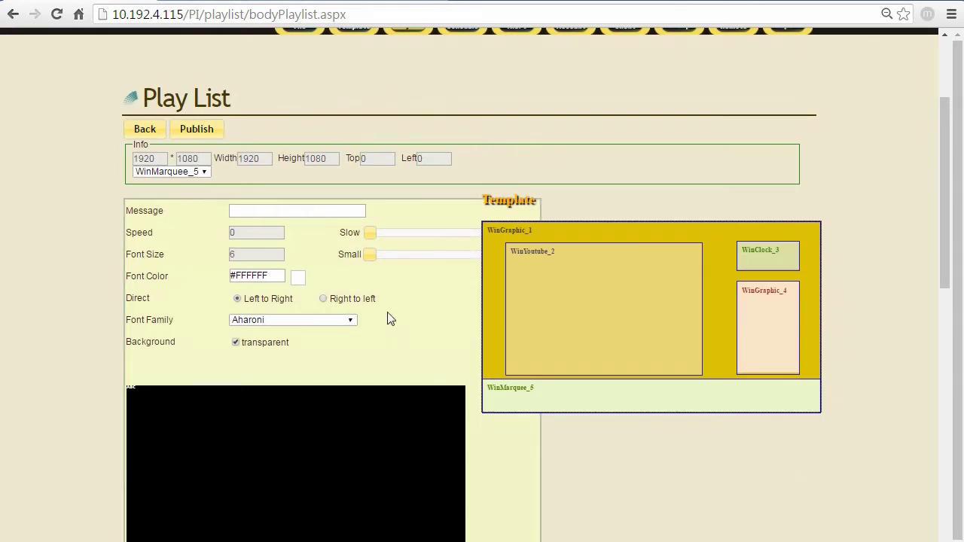
- On WinMarquee_5, enter 'Welcome to AOPEN Retail Eviolution Lab' with speed 14.3 and font size 324
{"action": "left_click", "coordinate": [201, 177]}
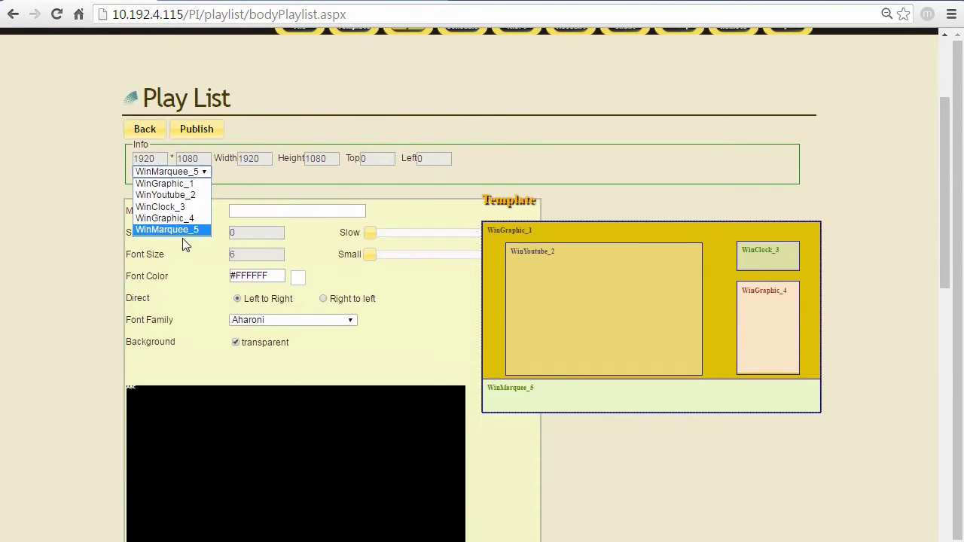
{"action": "left_click", "coordinate": [181, 229]}
{"action": "left_click", "coordinate": [242, 212]}
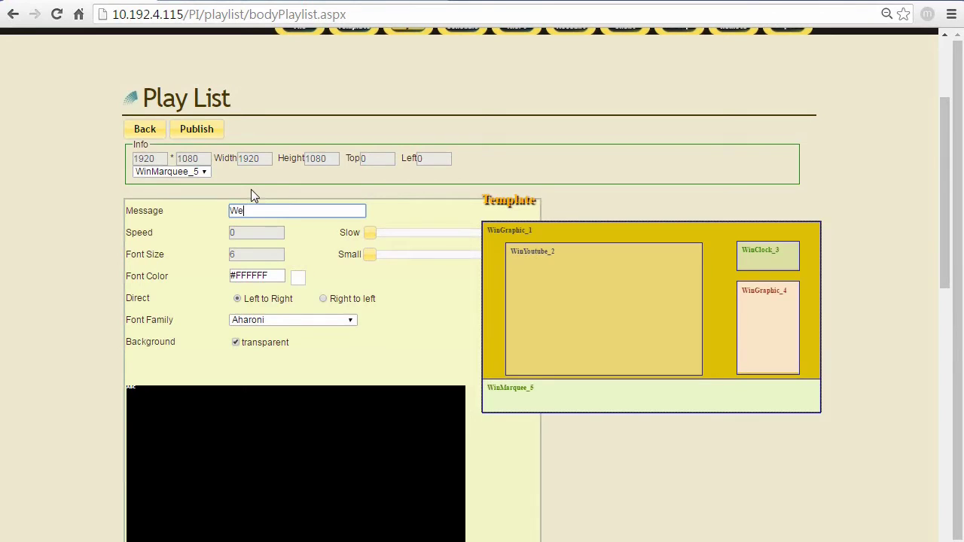
{"action": "type", "text": "Welcom"}
{"action": "type", "text": "e to AOPEN"}
{"action": "type", "text": " Retail"}
{"action": "type", "text": " Evi"}
{"action": "type", "text": "oluti"}
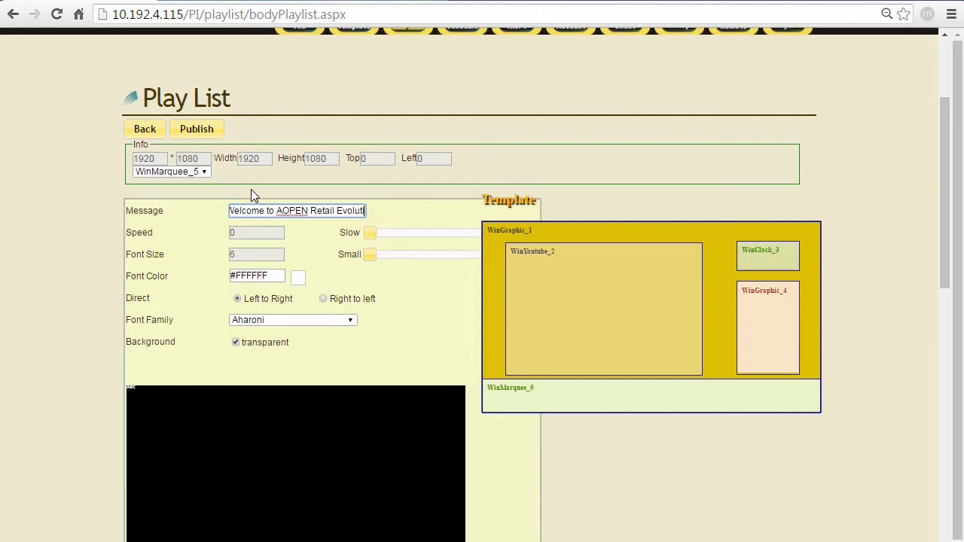
{"action": "type", "text": "on La"}
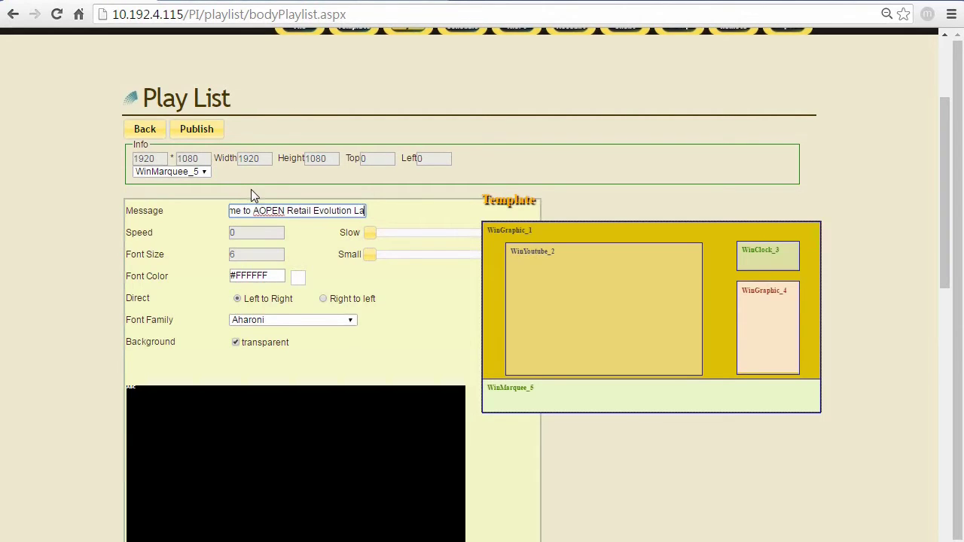
{"action": "type", "text": "b"}
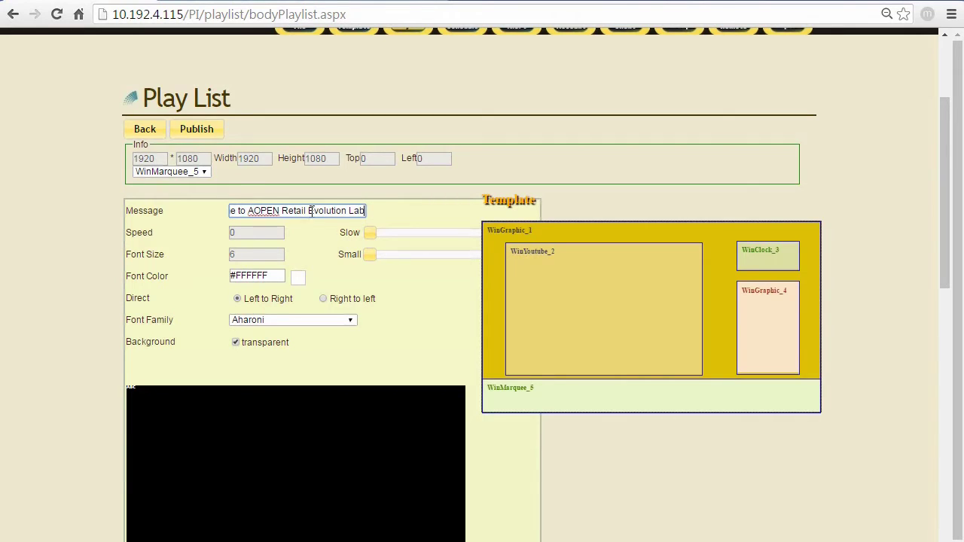
{"action": "scroll", "coordinate": [335, 284], "scroll_direction": "down", "scroll_amount": 1}
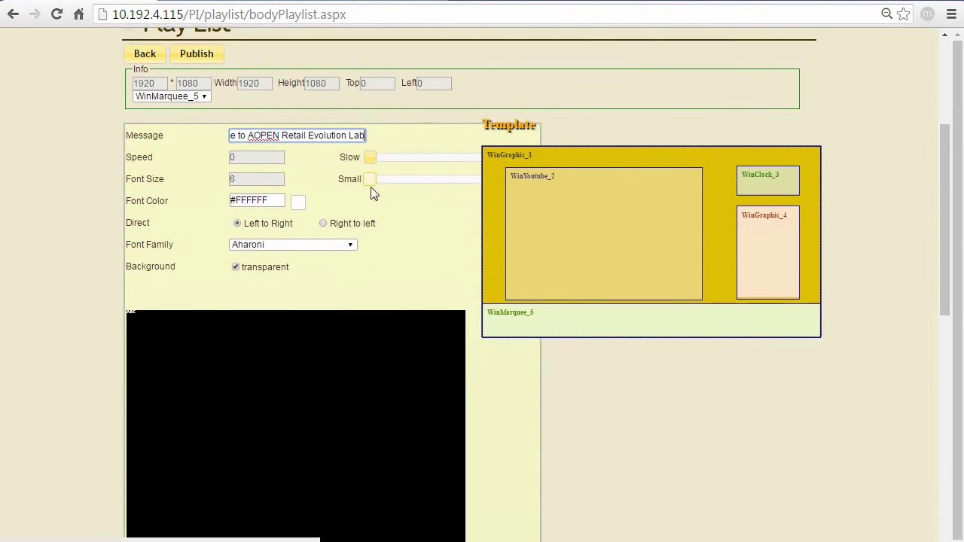
{"action": "left_click", "coordinate": [372, 157]}
{"action": "mouse_move", "coordinate": [400, 164]}
{"action": "left_mouse_down"}
{"action": "mouse_move", "coordinate": [441, 157]}
{"action": "mouse_move", "coordinate": [411, 161]}
{"action": "left_mouse_up"}
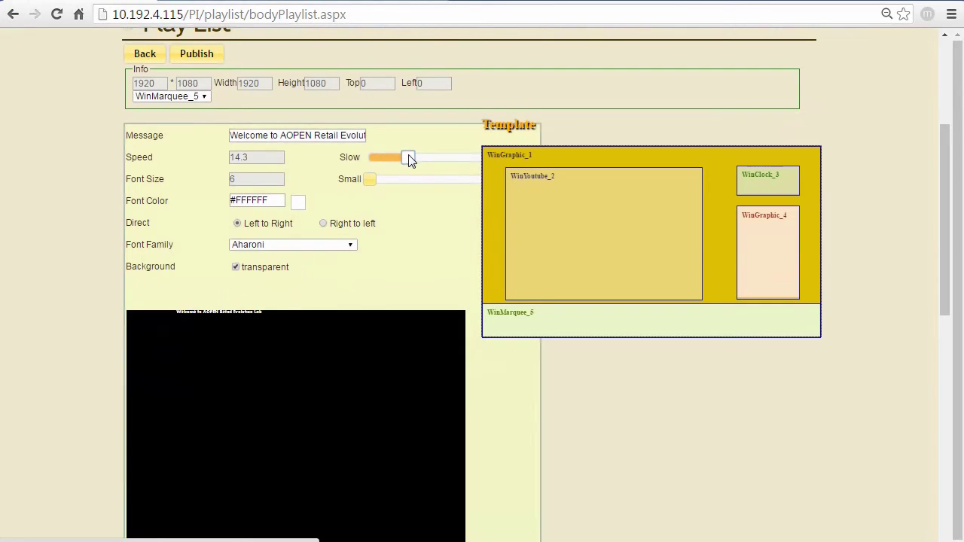
{"action": "left_click", "coordinate": [370, 185]}
{"action": "left_click_drag", "start_coordinate": [370, 188], "coordinate": [519, 168]}
- Make the message scroll right to left on a solid black background and add the marquee
{"action": "left_click", "coordinate": [325, 224]}
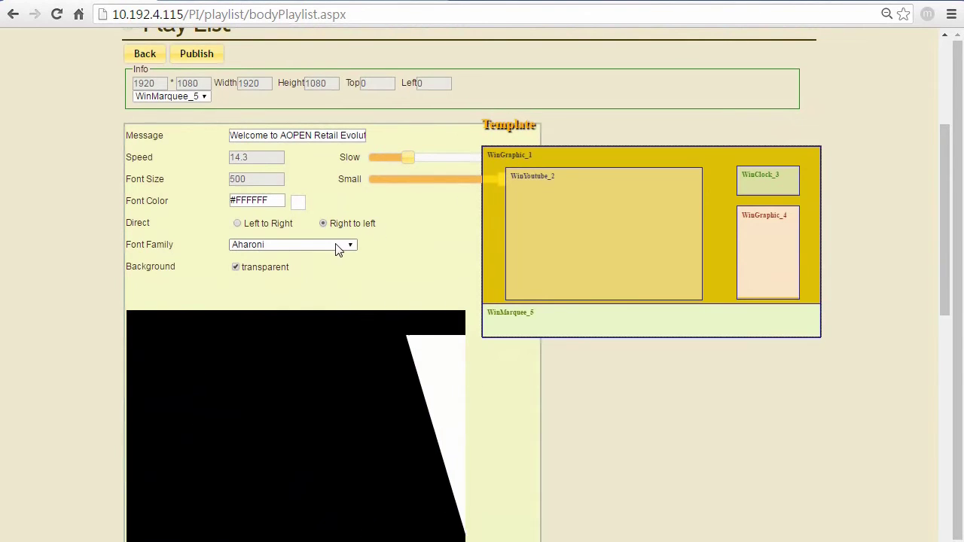
{"action": "scroll", "coordinate": [381, 245], "scroll_direction": "down", "scroll_amount": 1}
{"action": "scroll", "coordinate": [384, 247], "scroll_direction": "down", "scroll_amount": 2}
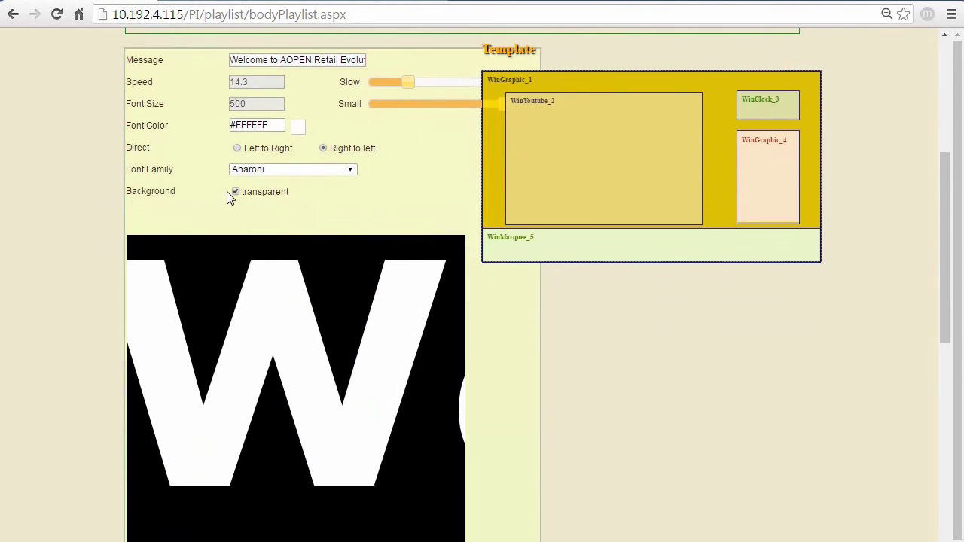
{"action": "left_click", "coordinate": [235, 194]}
{"action": "scroll", "coordinate": [334, 216], "scroll_direction": "down", "scroll_amount": 3}
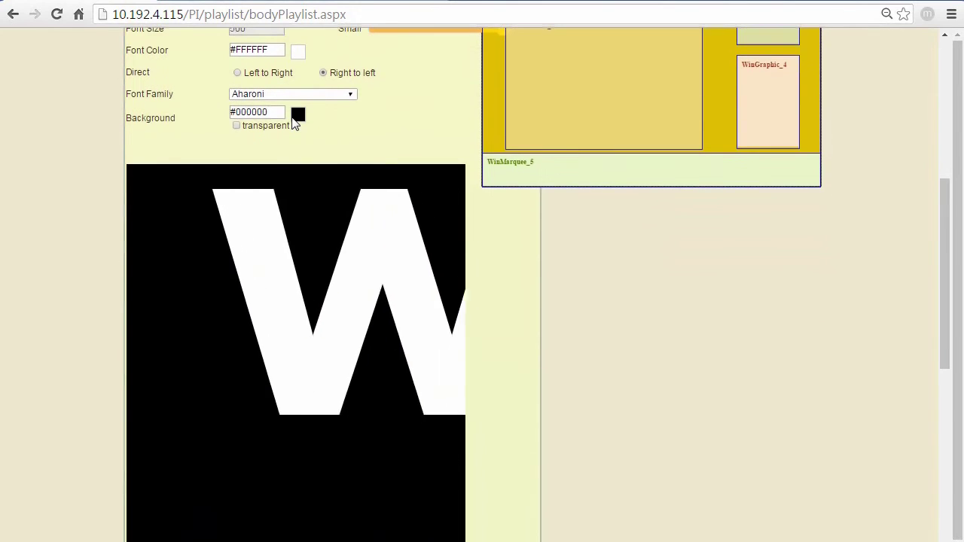
{"action": "left_click", "coordinate": [299, 113]}
{"action": "left_click", "coordinate": [241, 188]}
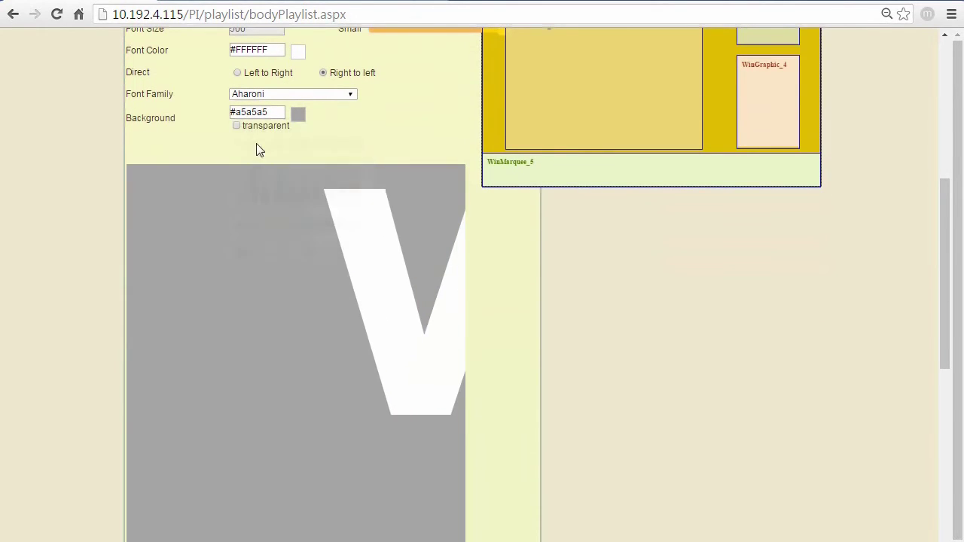
{"action": "left_click", "coordinate": [298, 113]}
{"action": "left_click", "coordinate": [253, 144]}
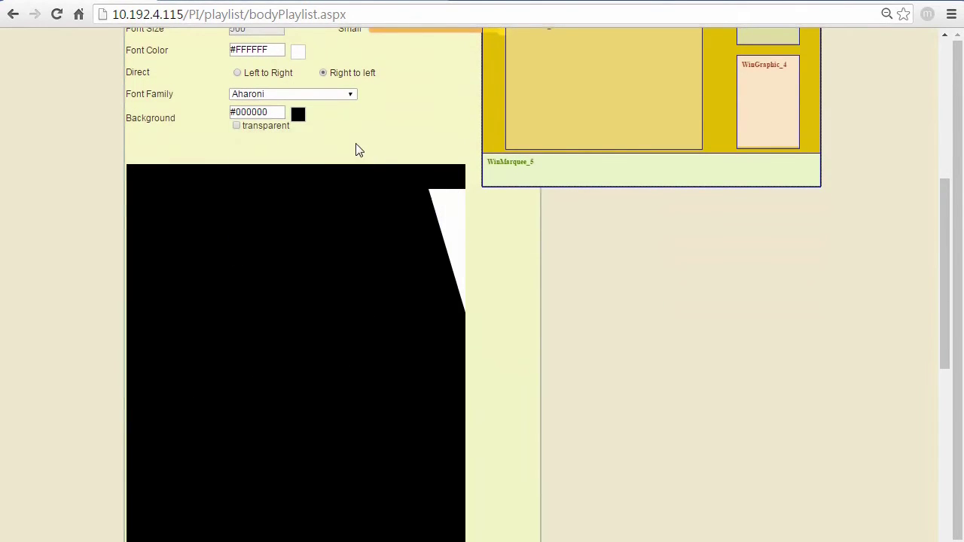
{"action": "scroll", "coordinate": [506, 256], "scroll_direction": "down", "scroll_amount": 5}
{"action": "scroll", "coordinate": [504, 262], "scroll_direction": "up", "scroll_amount": 5}
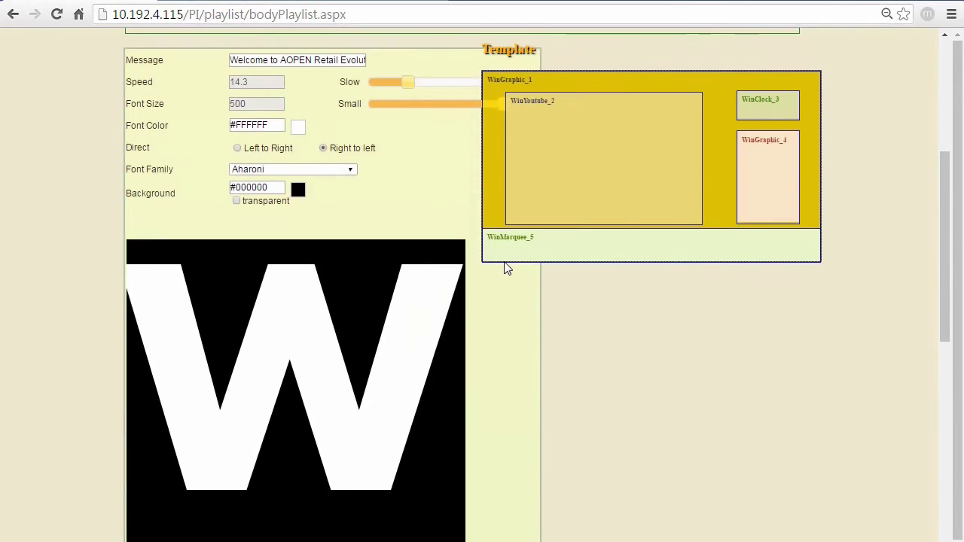
{"action": "scroll", "coordinate": [503, 261], "scroll_direction": "down", "scroll_amount": 6}
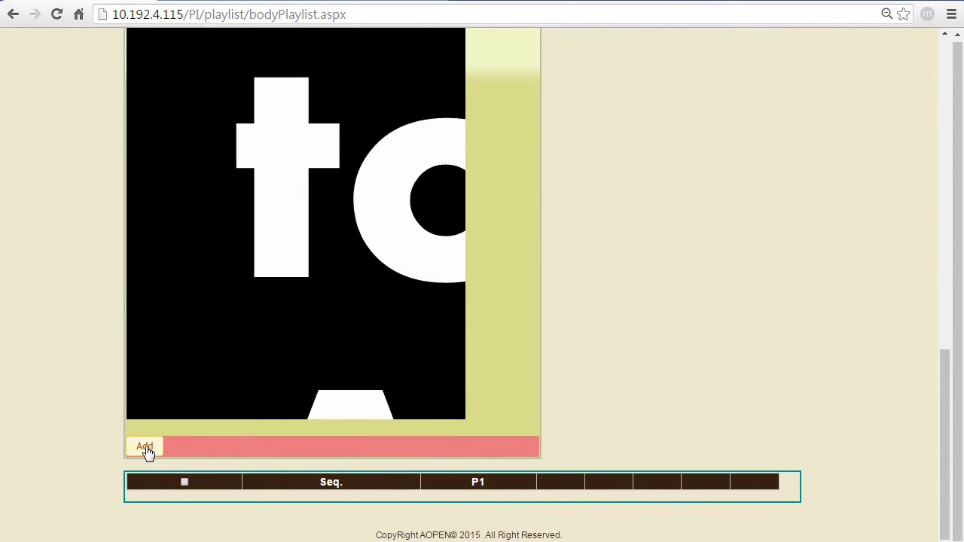
{"action": "left_click", "coordinate": [145, 448]}
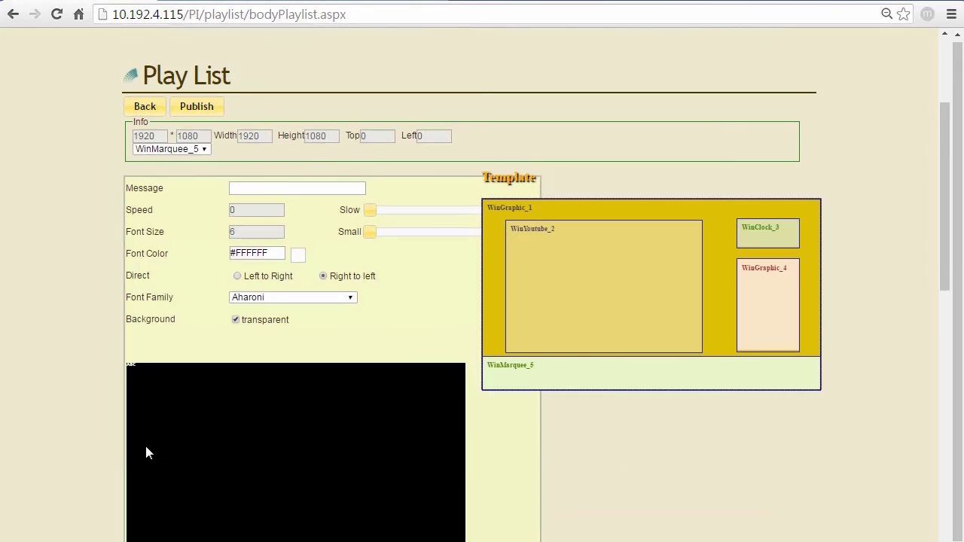
- Add a WinClock_3 clock with dd/mm/yyyy date, grey #a5a5a5 text on orange #f79646
{"action": "left_click", "coordinate": [198, 149]}
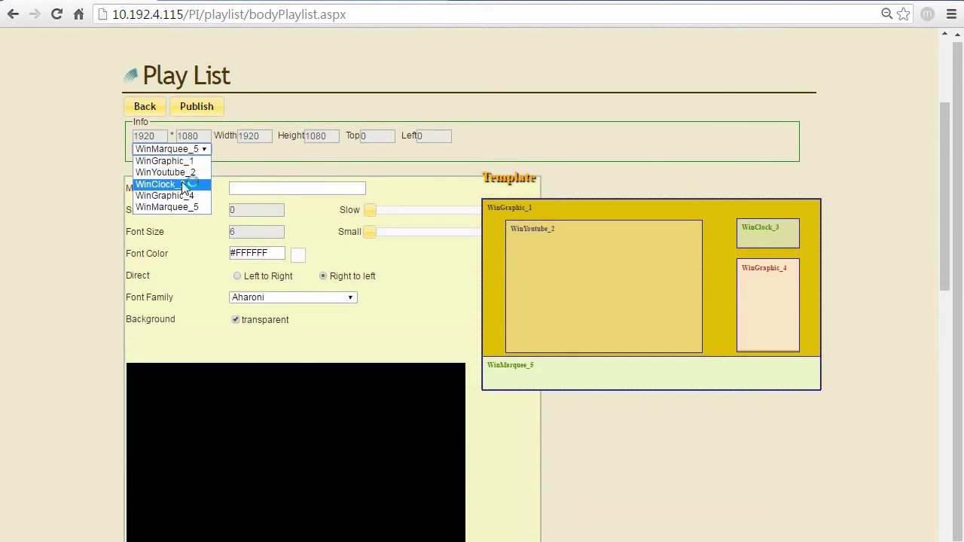
{"action": "left_click", "coordinate": [184, 186]}
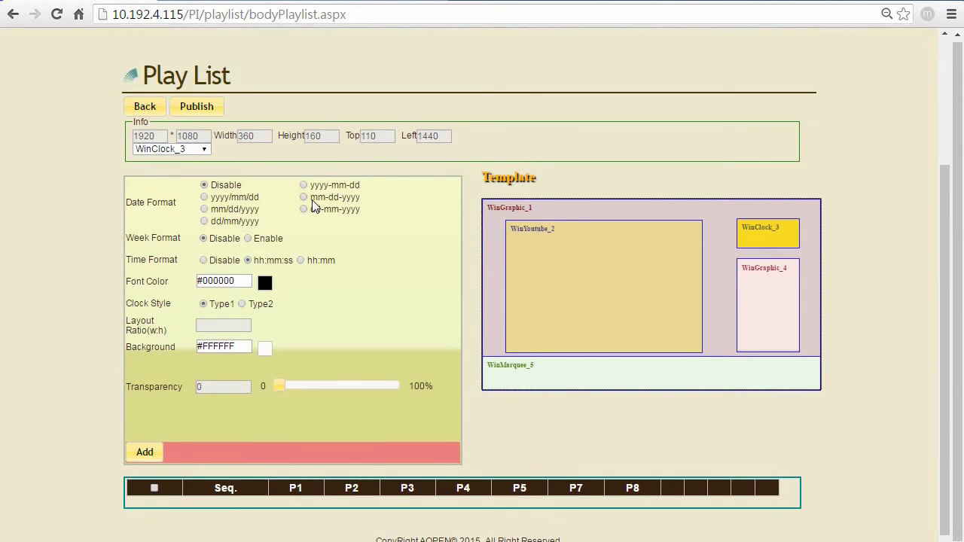
{"action": "left_click", "coordinate": [219, 209]}
{"action": "left_click", "coordinate": [218, 221]}
{"action": "left_click", "coordinate": [219, 197]}
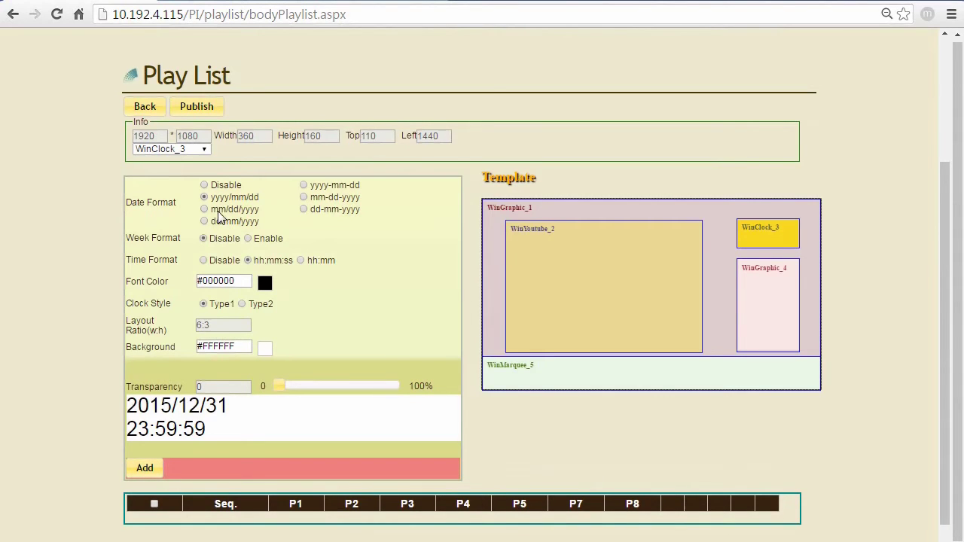
{"action": "left_click", "coordinate": [218, 210]}
{"action": "left_click", "coordinate": [218, 222]}
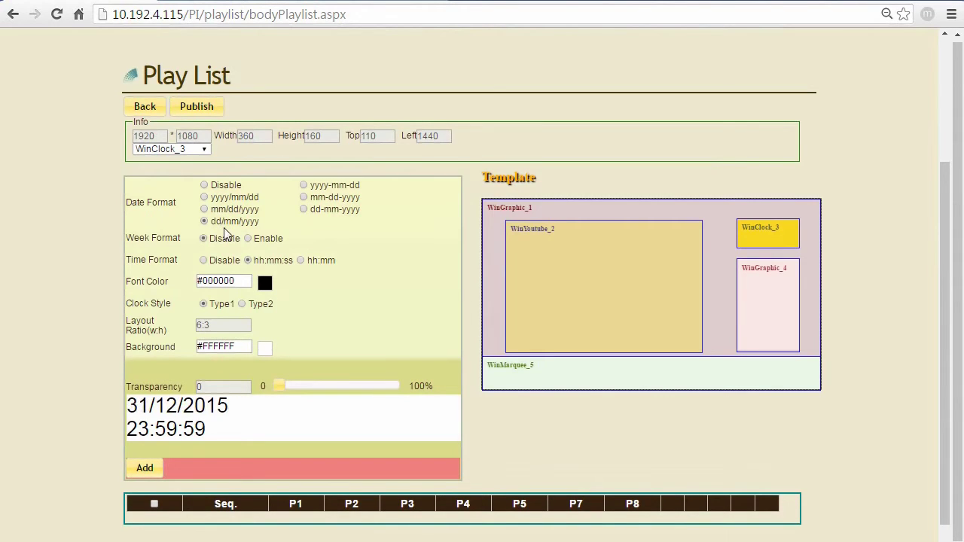
{"action": "left_click", "coordinate": [264, 283]}
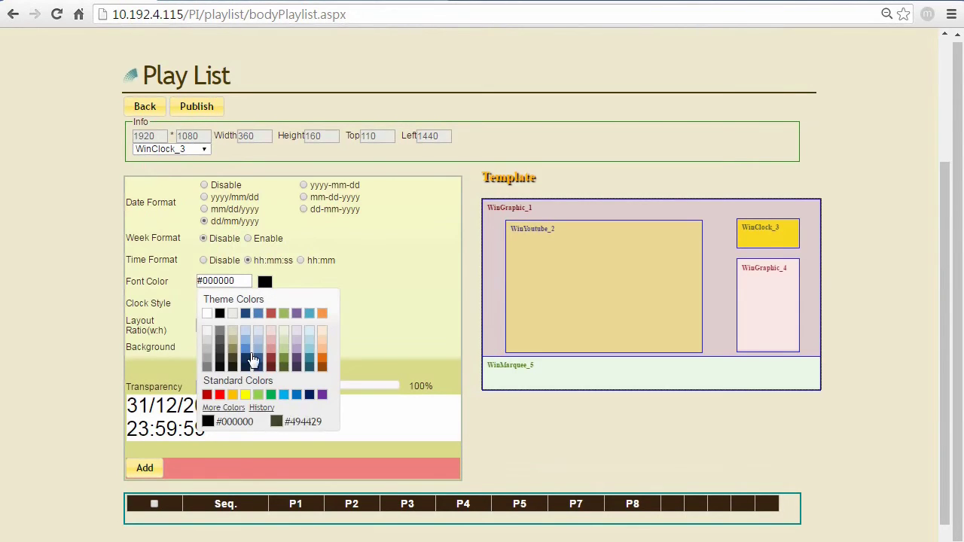
{"action": "left_click", "coordinate": [207, 357]}
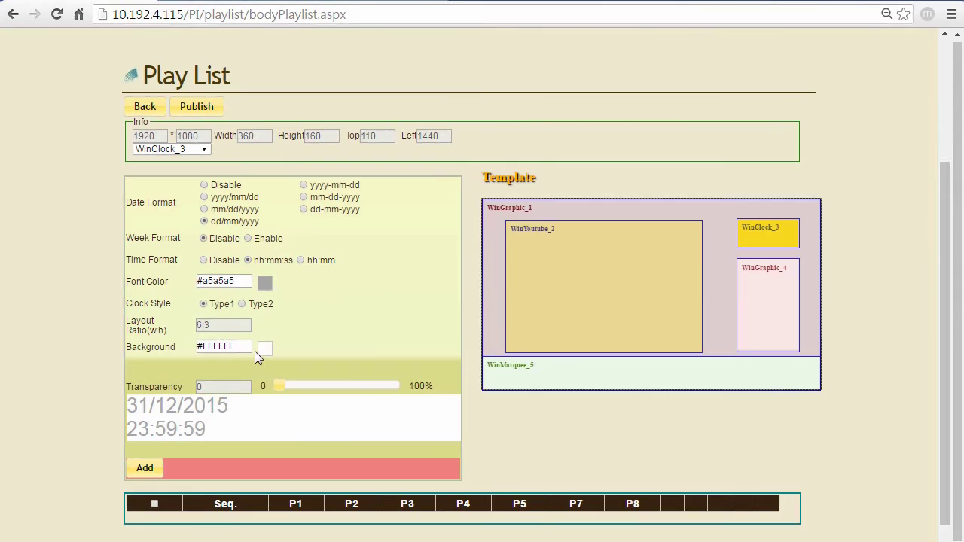
{"action": "left_click", "coordinate": [264, 350]}
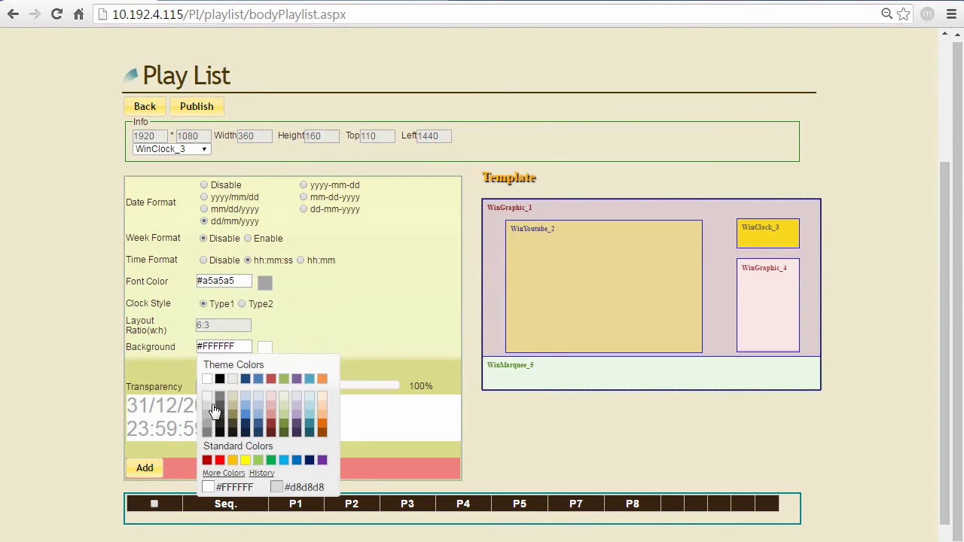
{"action": "left_click", "coordinate": [322, 379]}
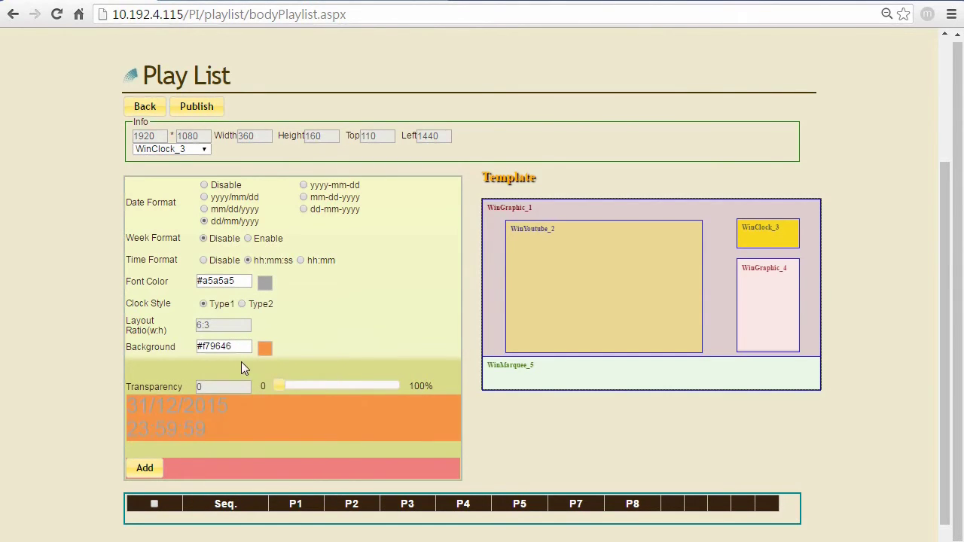
{"action": "scroll", "coordinate": [340, 406], "scroll_direction": "down", "scroll_amount": 1}
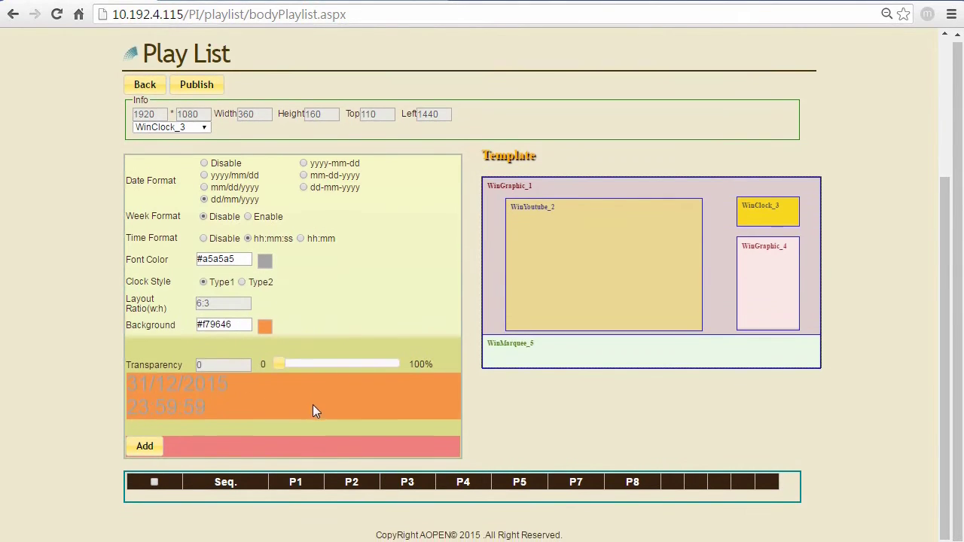
{"action": "left_click", "coordinate": [155, 450]}
- Switch the playlist editor to the WinYoutube_2 zone
{"action": "scroll", "coordinate": [219, 413], "scroll_direction": "up", "scroll_amount": 3}
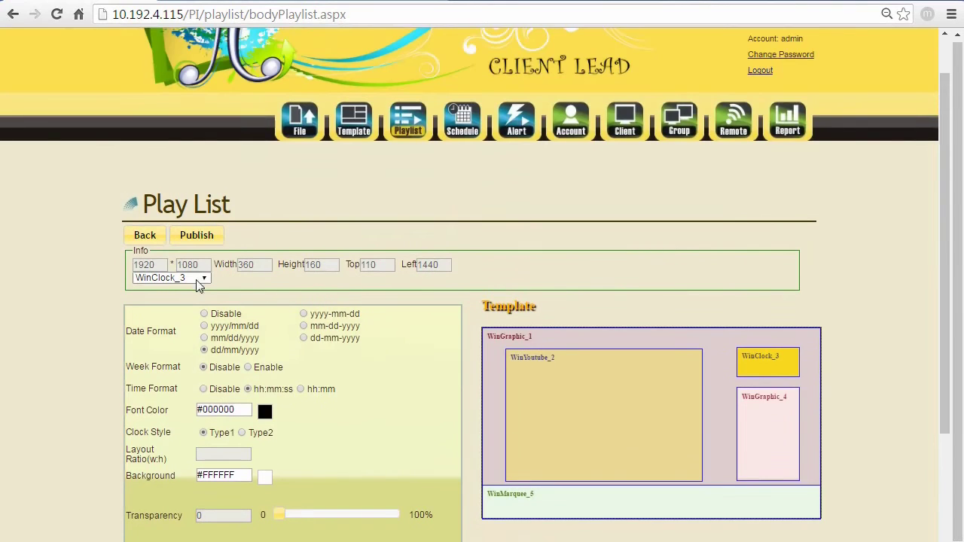
{"action": "left_click", "coordinate": [194, 278]}
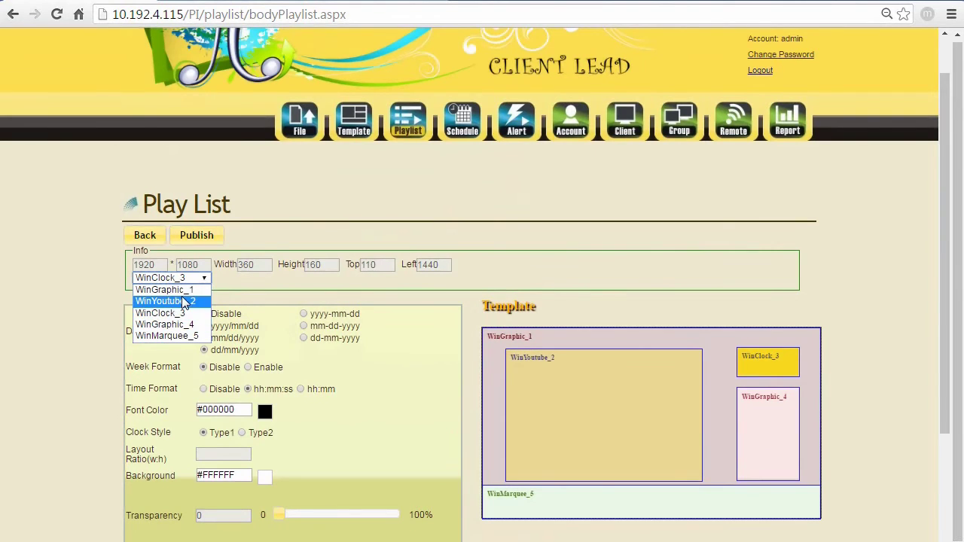
{"action": "left_click", "coordinate": [186, 301]}
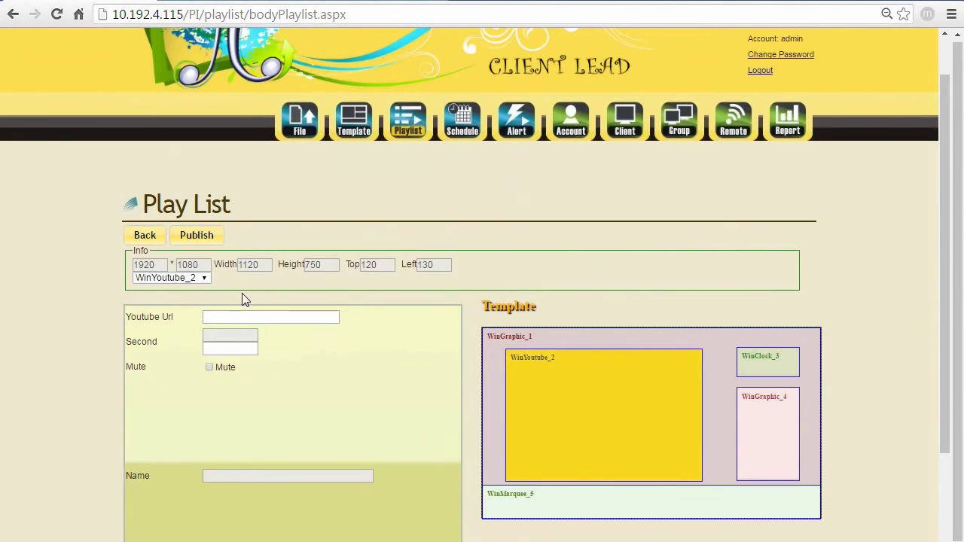
{"action": "scroll", "coordinate": [233, 155], "scroll_direction": "down", "scroll_amount": 1}
- Copy the AOPEN eTILE intro video's web address from the YouTube page
{"action": "key", "text": "alt+Tab"}
{"action": "left_click", "coordinate": [217, 13]}
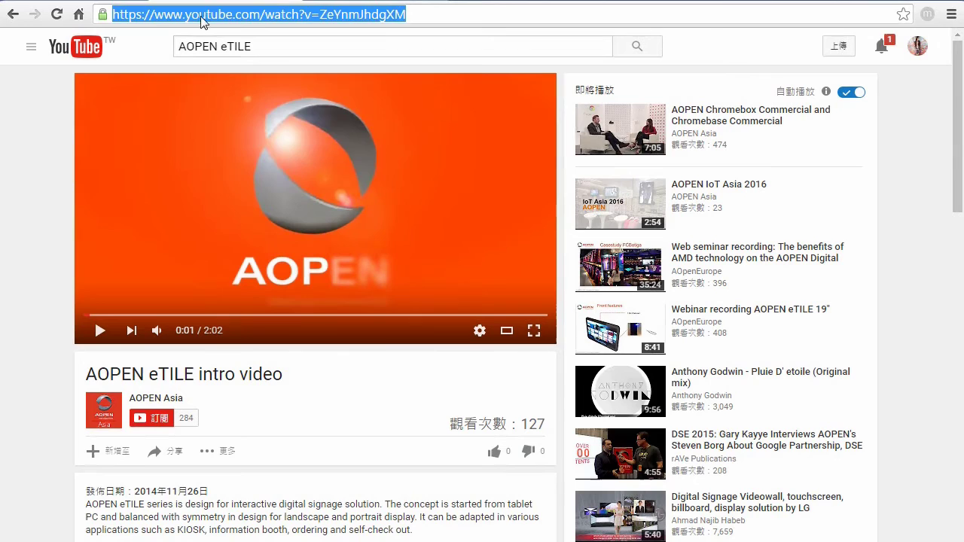
{"action": "left_click", "coordinate": [424, 14]}
{"action": "right_click", "coordinate": [425, 13]}
{"action": "key", "text": "Escape"}
{"action": "left_click_drag", "start_coordinate": [424, 13], "coordinate": [59, 12]}
{"action": "right_click", "coordinate": [166, 17]}
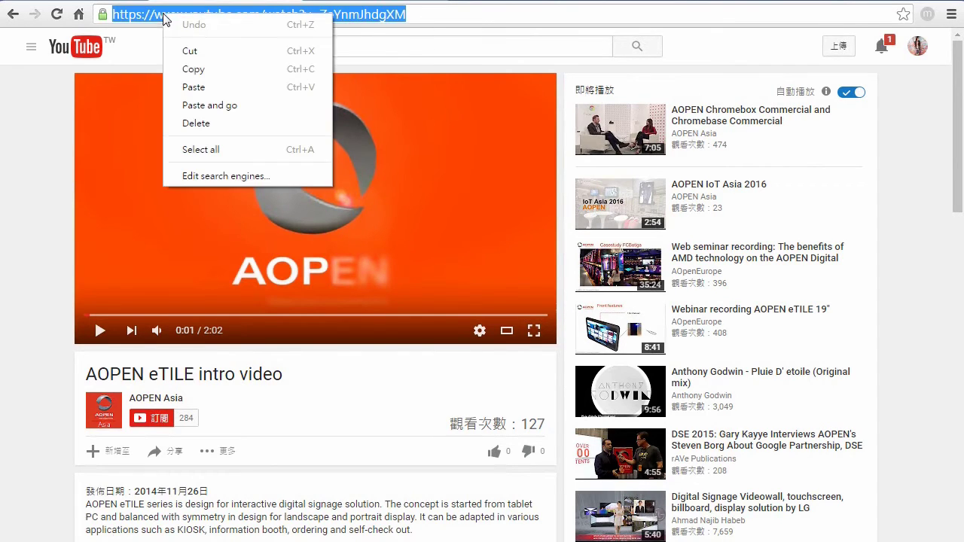
{"action": "left_click", "coordinate": [193, 69]}
{"action": "key", "text": "alt+Tab"}
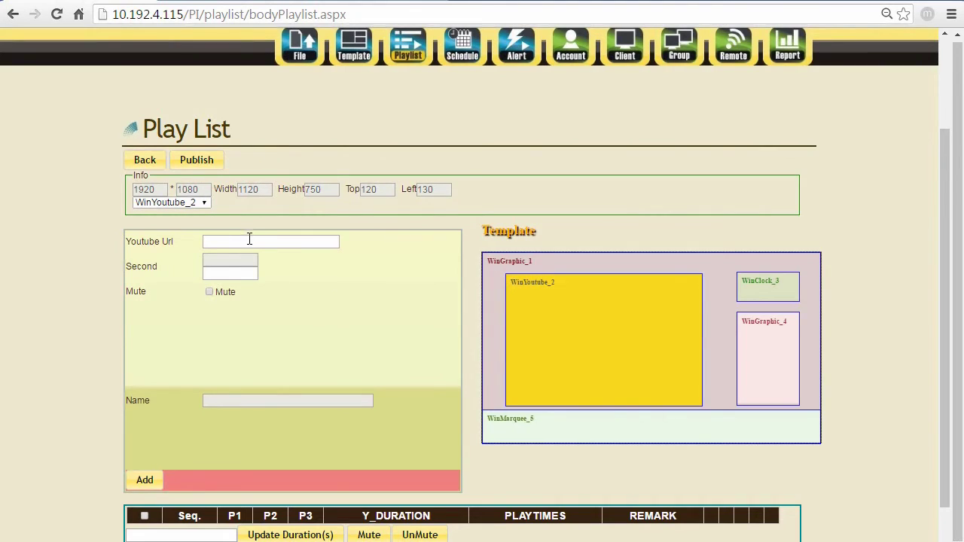
- Paste the copied video address into WinYoutube_2's Youtube Url field and add the item
{"action": "right_click", "coordinate": [250, 241]}
{"action": "left_click", "coordinate": [301, 332]}
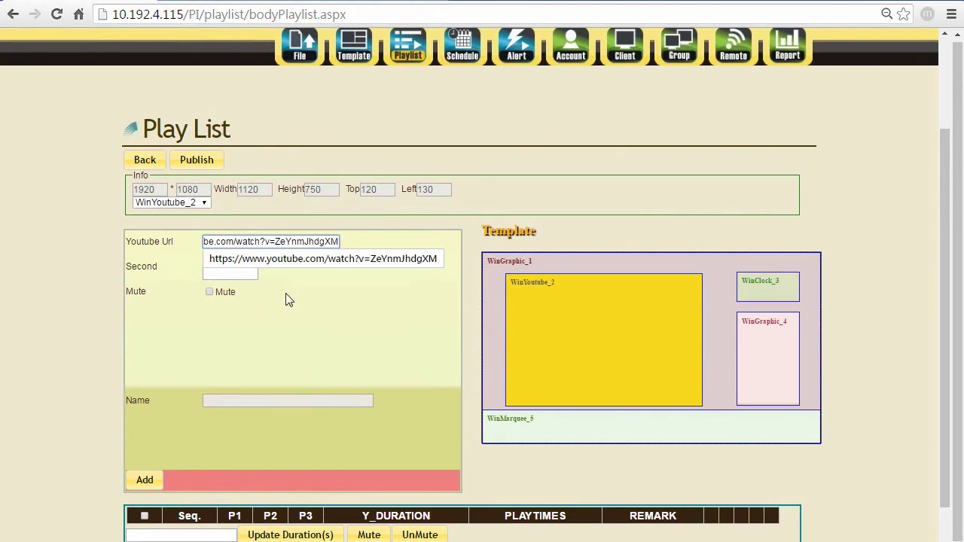
{"action": "left_click", "coordinate": [312, 316]}
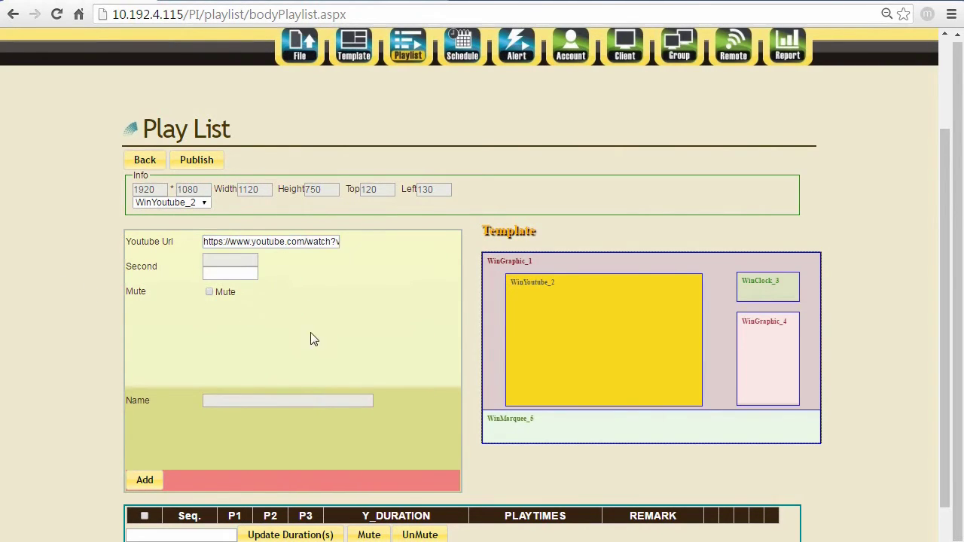
{"action": "left_click", "coordinate": [146, 480]}
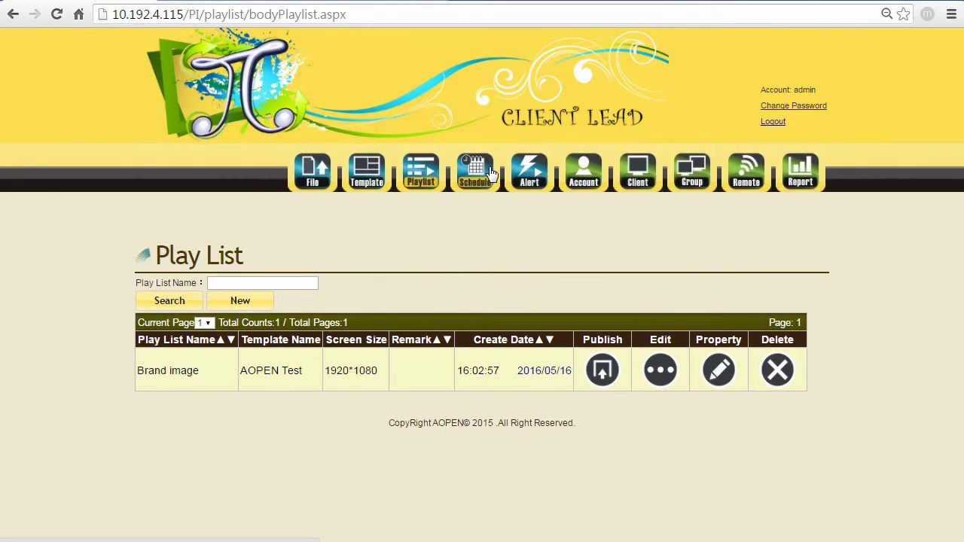
- On the Schedule page, add a new schedule named 'Weekday' and confirm it
{"action": "left_click", "coordinate": [490, 172]}
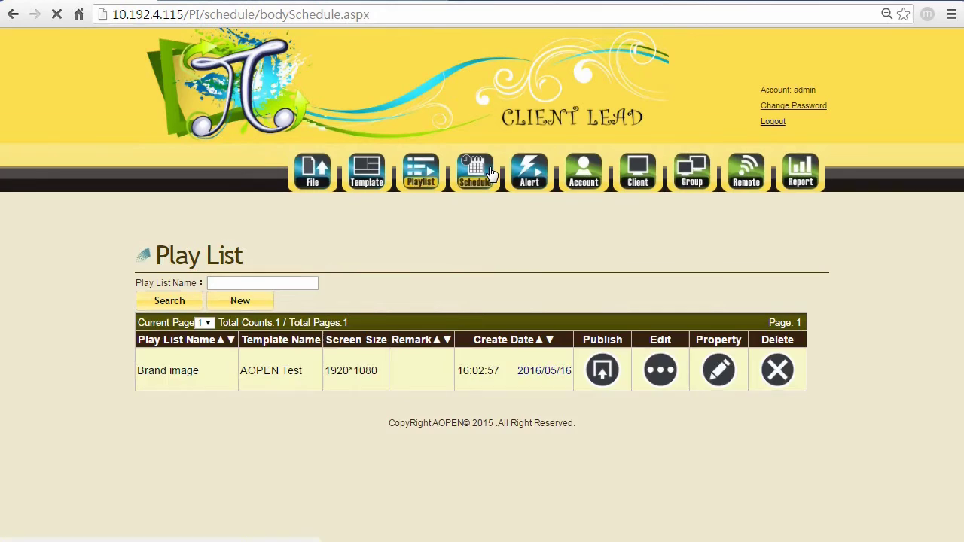
{"action": "left_click", "coordinate": [239, 301]}
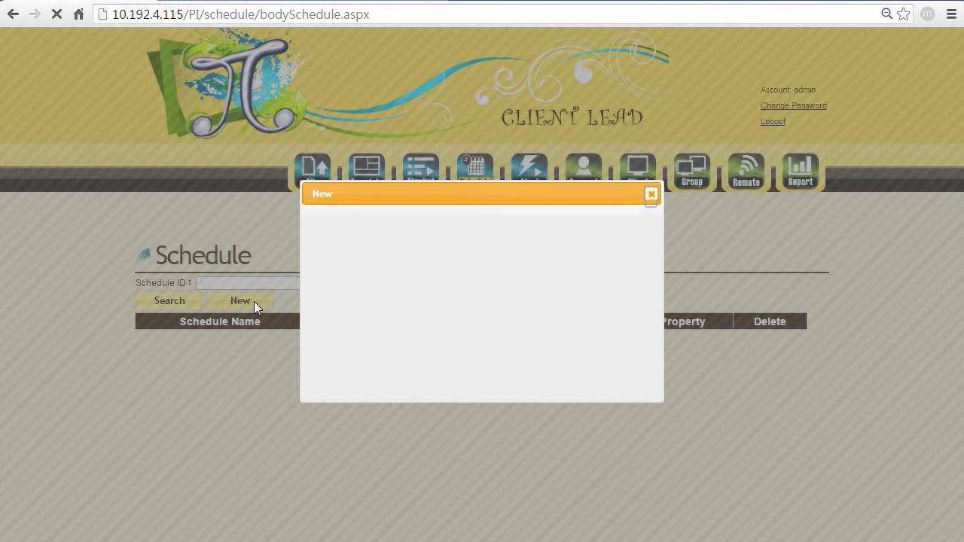
{"action": "left_click", "coordinate": [454, 234]}
{"action": "type", "text": "W"}
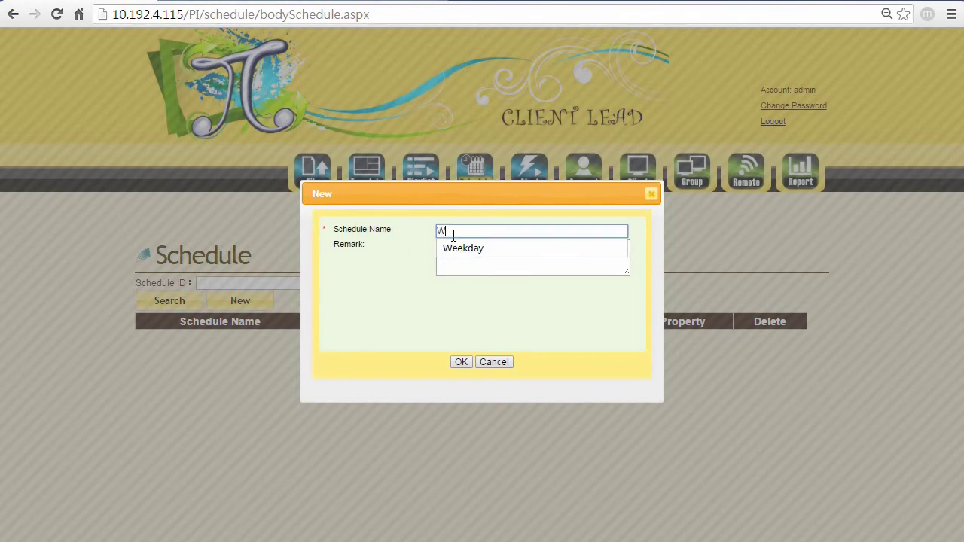
{"action": "type", "text": "ee"}
{"action": "left_click", "coordinate": [473, 249]}
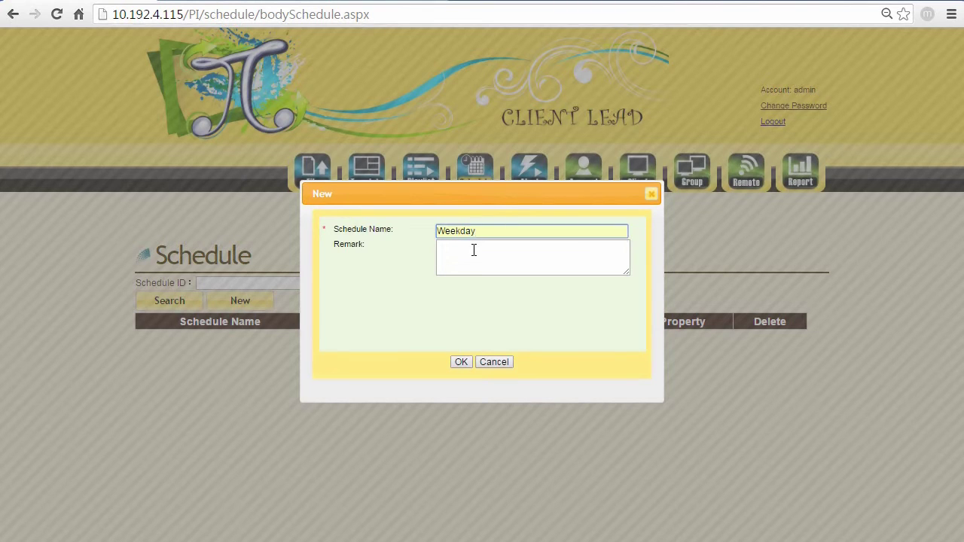
{"action": "left_click", "coordinate": [462, 361]}
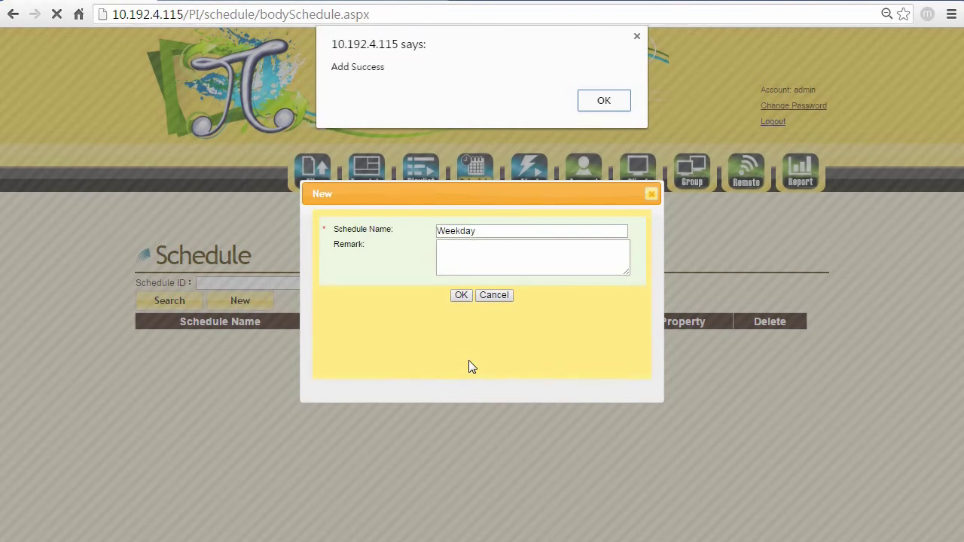
{"action": "left_click", "coordinate": [603, 100]}
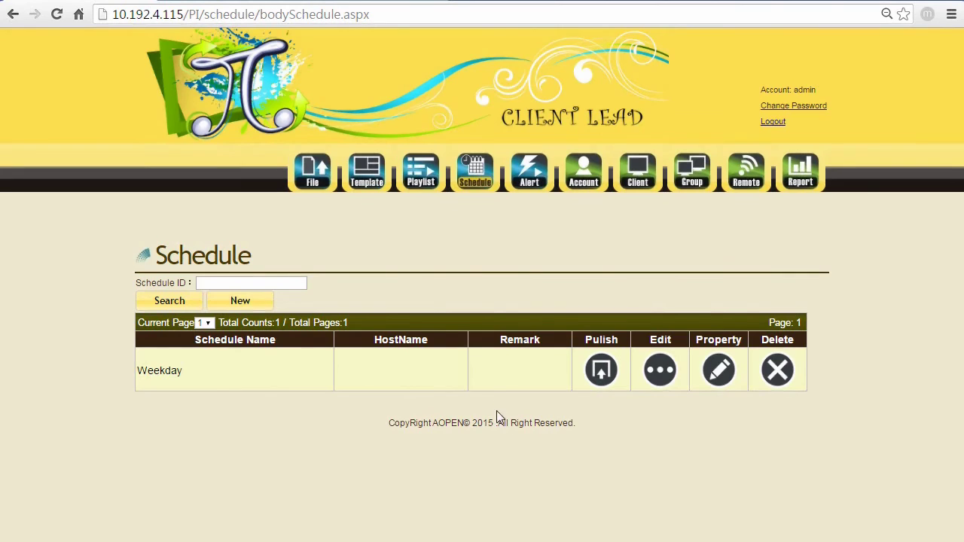
- Add a new entry to the Weekday schedule using the Brand image playlist
{"action": "left_click", "coordinate": [655, 370]}
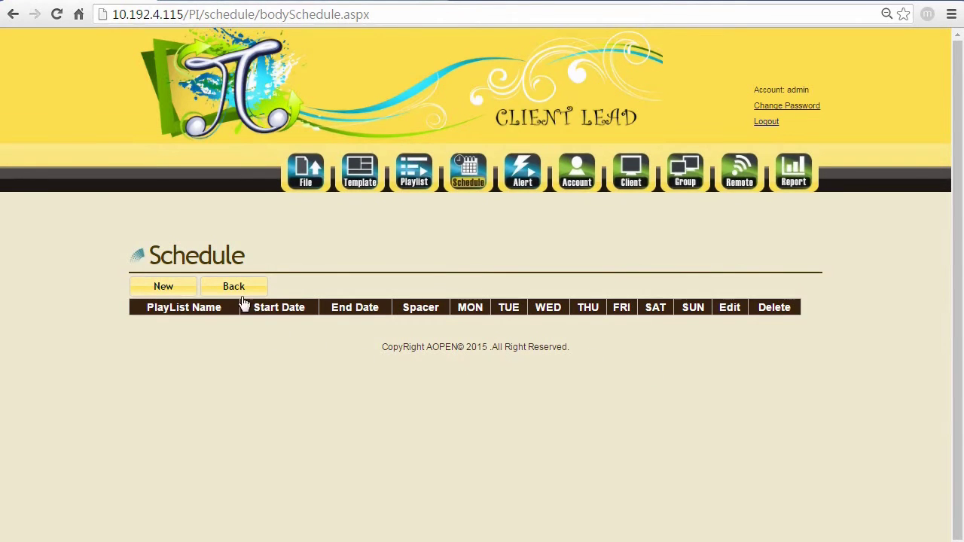
{"action": "left_click", "coordinate": [191, 294]}
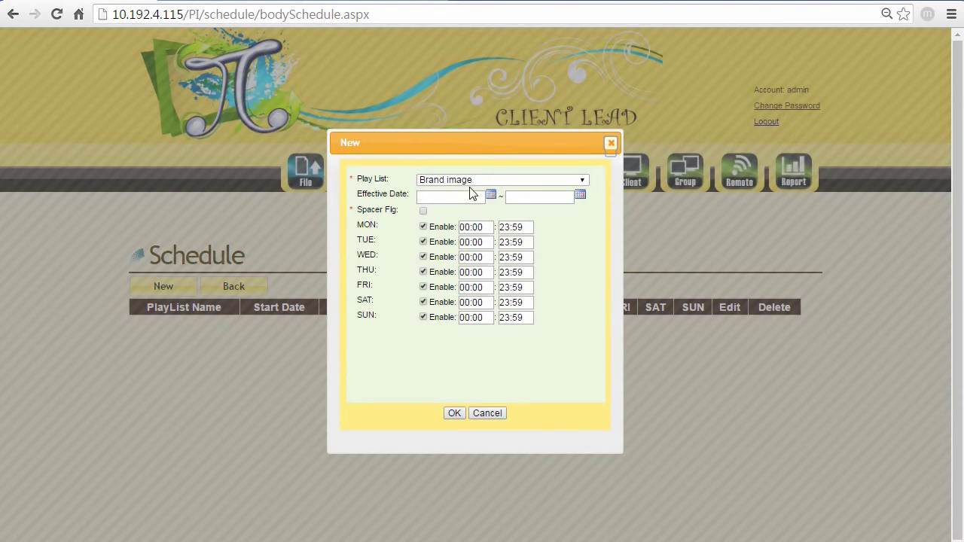
{"action": "left_click", "coordinate": [473, 181]}
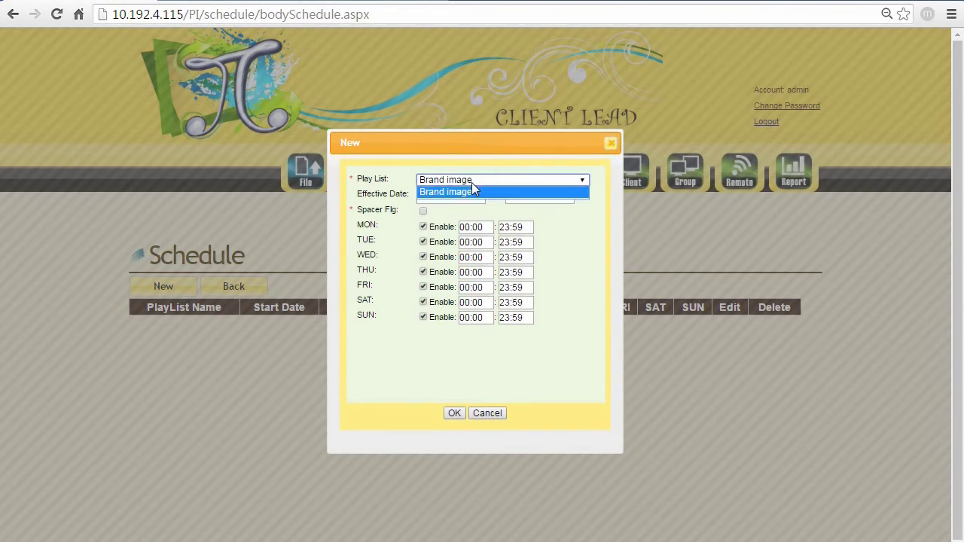
{"action": "left_click", "coordinate": [469, 194]}
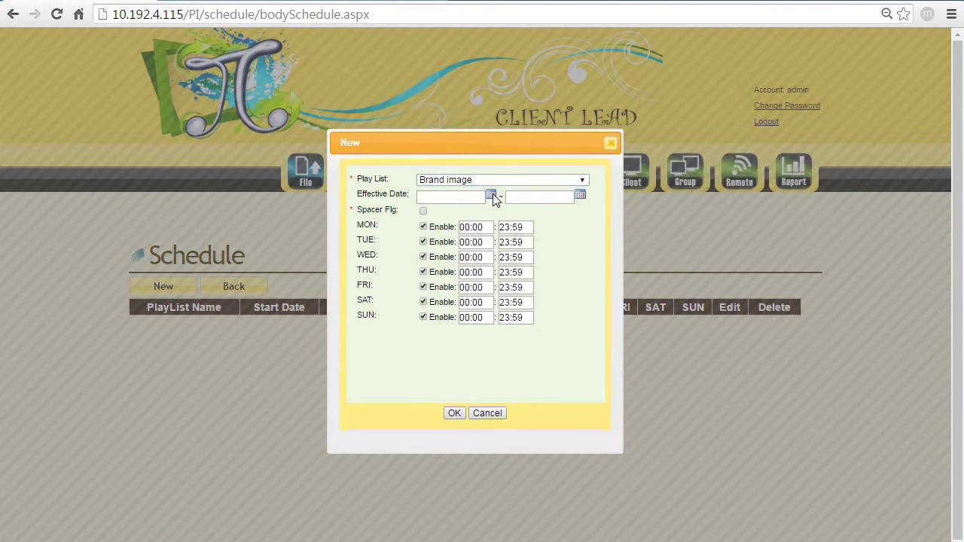
- Set the entry to run from 2016/05/16 to 2016/06/30
{"action": "left_click", "coordinate": [491, 196]}
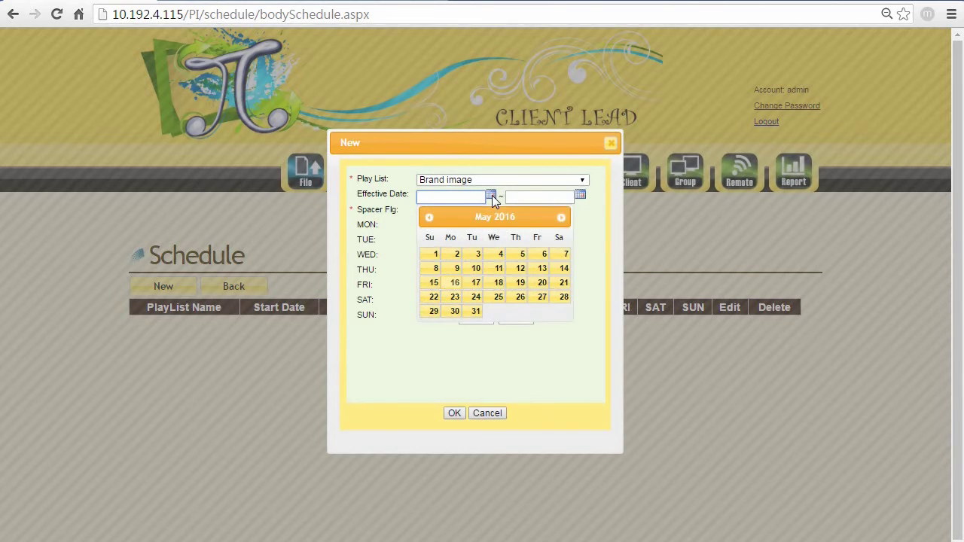
{"action": "left_click", "coordinate": [455, 283]}
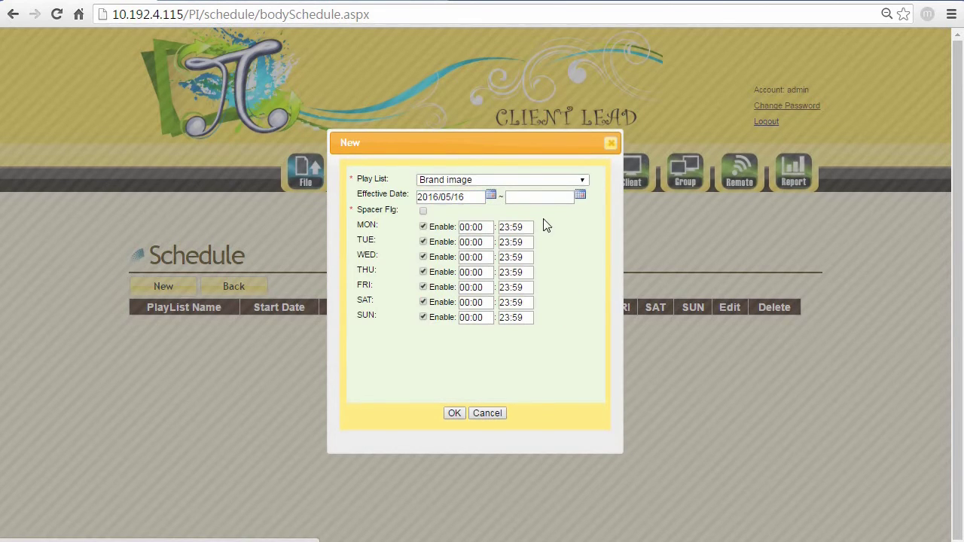
{"action": "left_click", "coordinate": [580, 196]}
{"action": "left_click", "coordinate": [596, 218]}
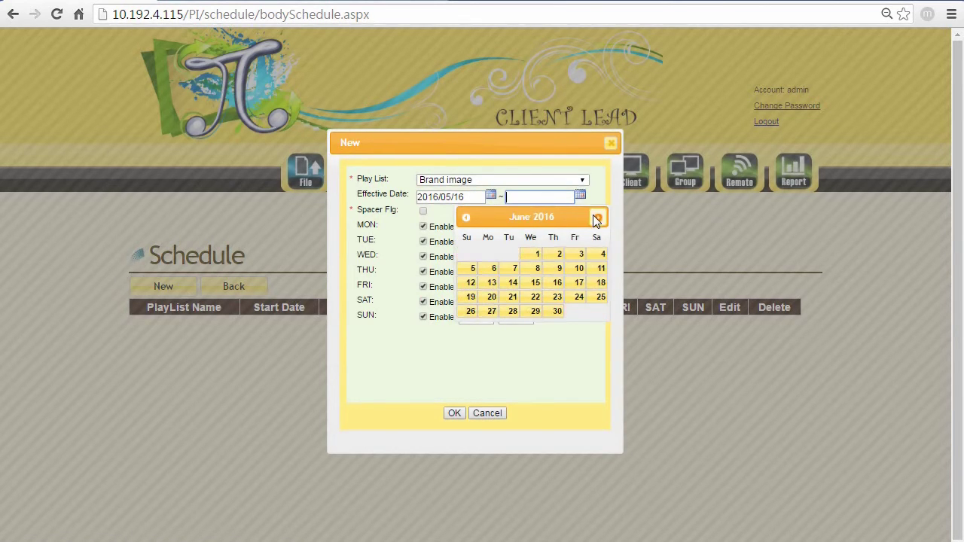
{"action": "left_click", "coordinate": [555, 314]}
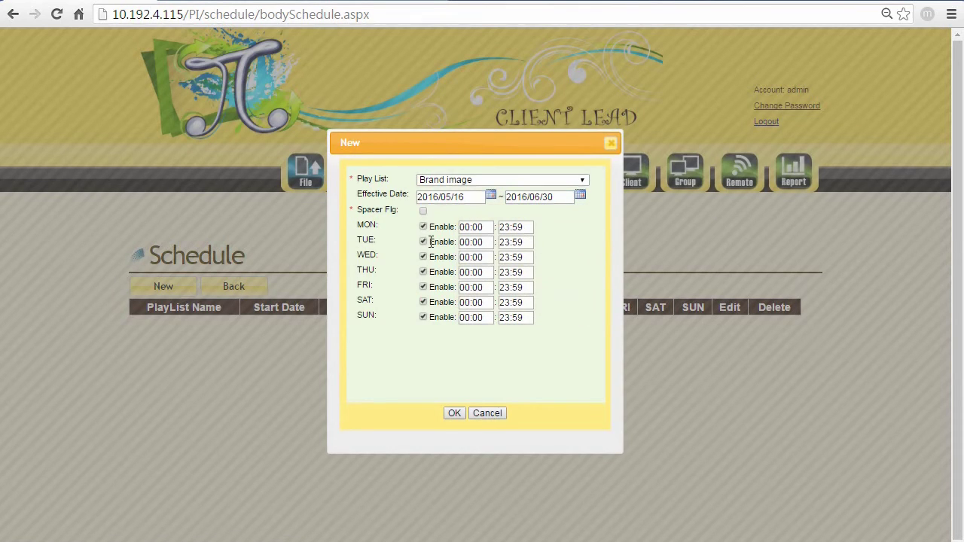
- Limit the entry to Monday–Friday by excluding Saturday and Sunday, then save it
{"action": "left_click", "coordinate": [423, 302]}
{"action": "left_click", "coordinate": [423, 317]}
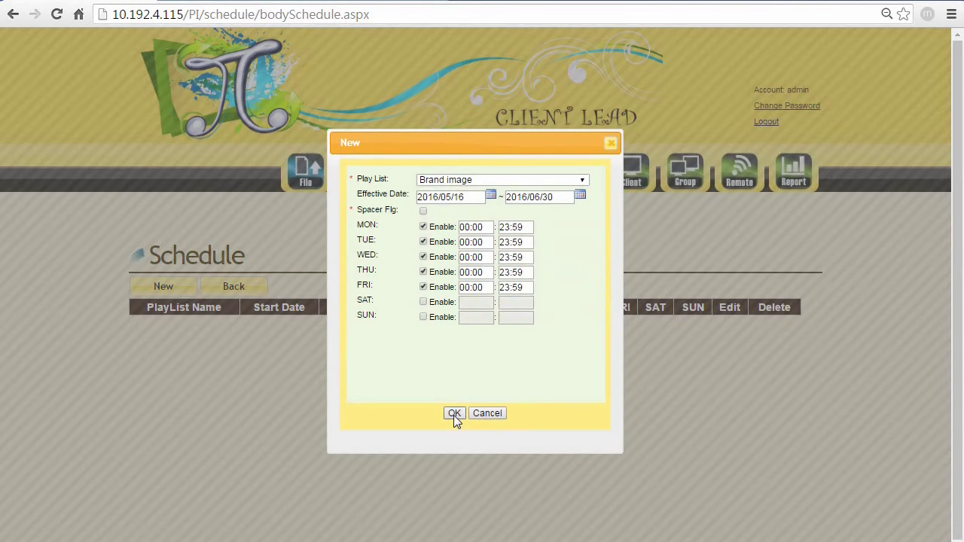
{"action": "left_click", "coordinate": [454, 414]}
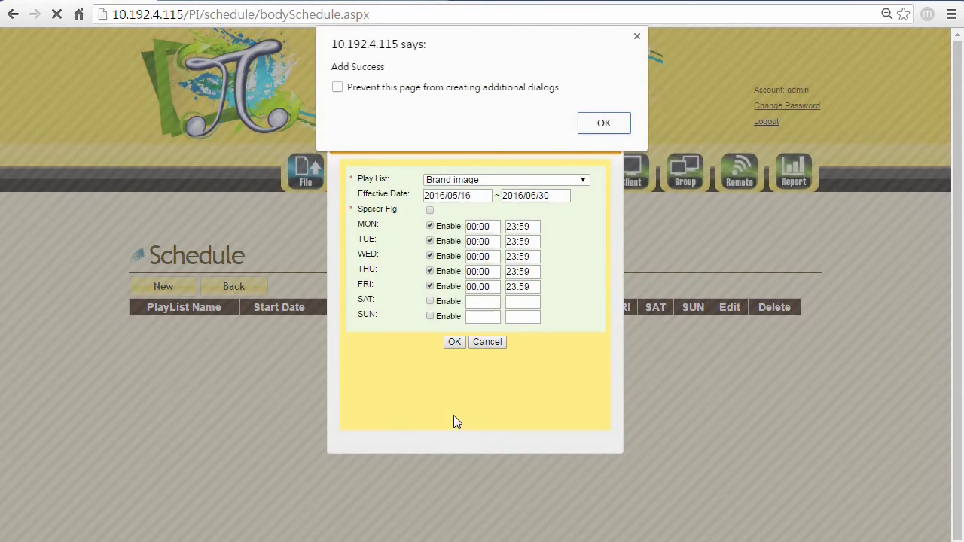
{"action": "left_click", "coordinate": [596, 125]}
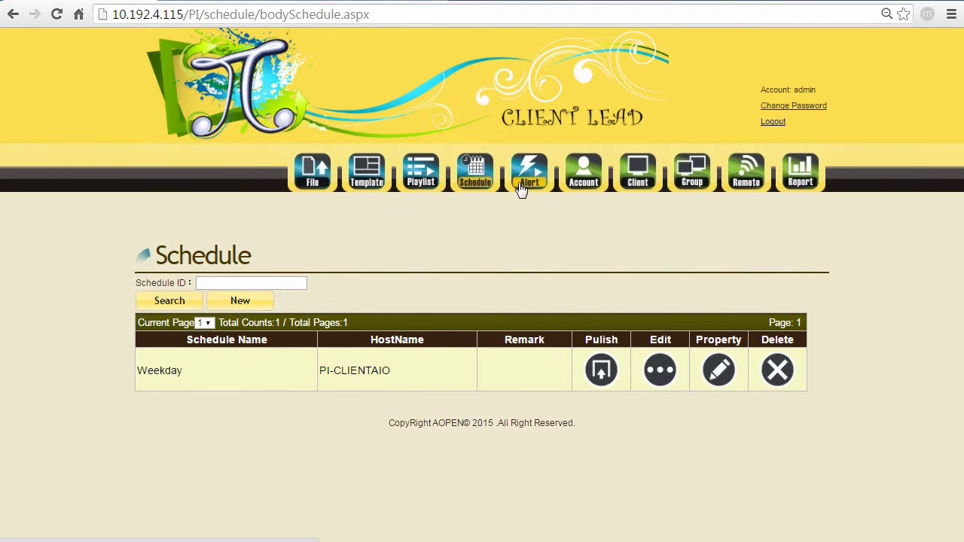
- Open the Alert settings and look through the ticker options
{"action": "left_click", "coordinate": [521, 188]}
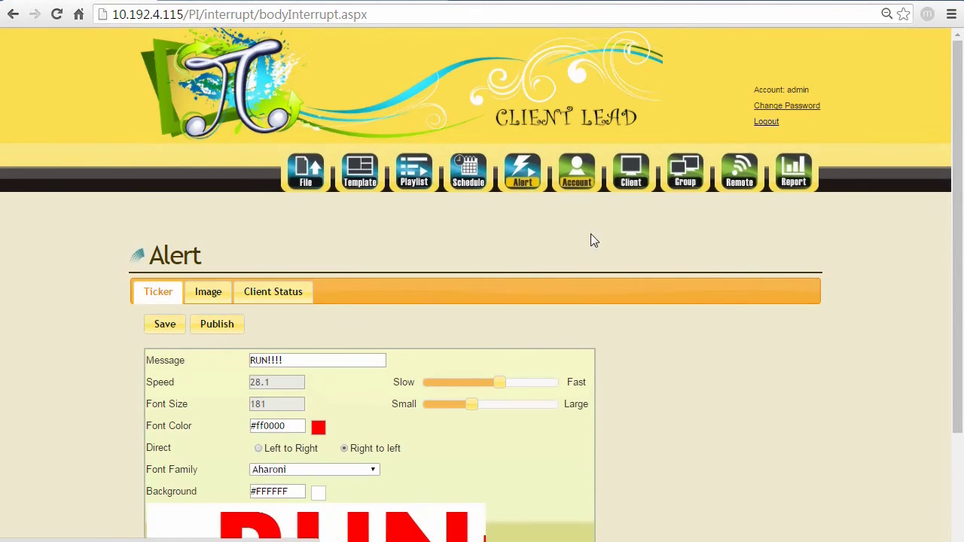
{"action": "scroll", "coordinate": [541, 272], "scroll_direction": "down", "scroll_amount": 1}
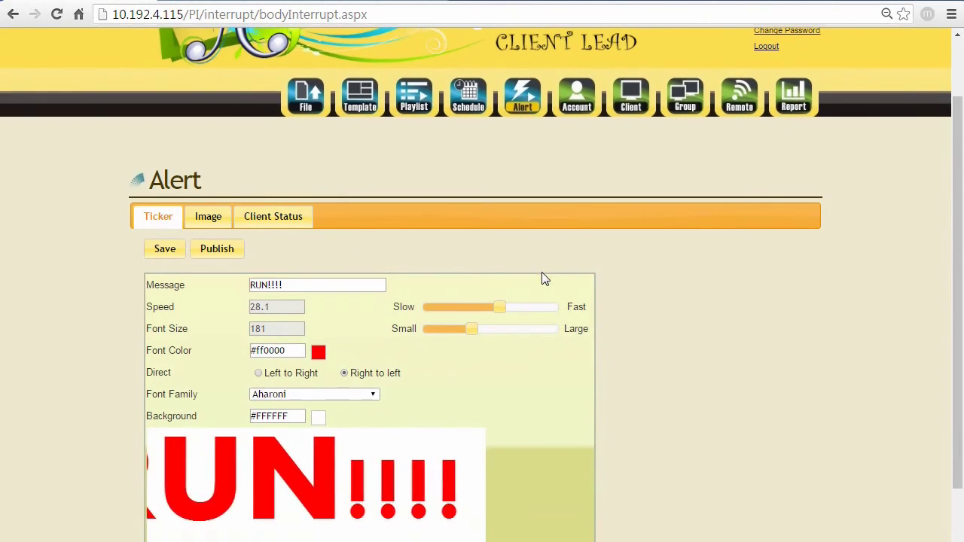
{"action": "scroll", "coordinate": [107, 179], "scroll_direction": "down", "scroll_amount": 1}
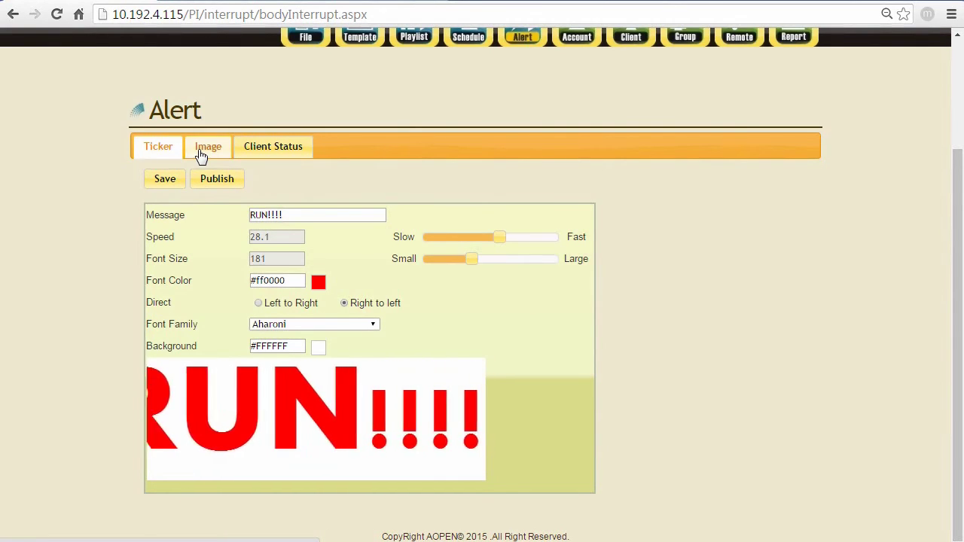
- Check the Image alert settings, then return to the RUN!!!! ticker message field
{"action": "left_click", "coordinate": [201, 155]}
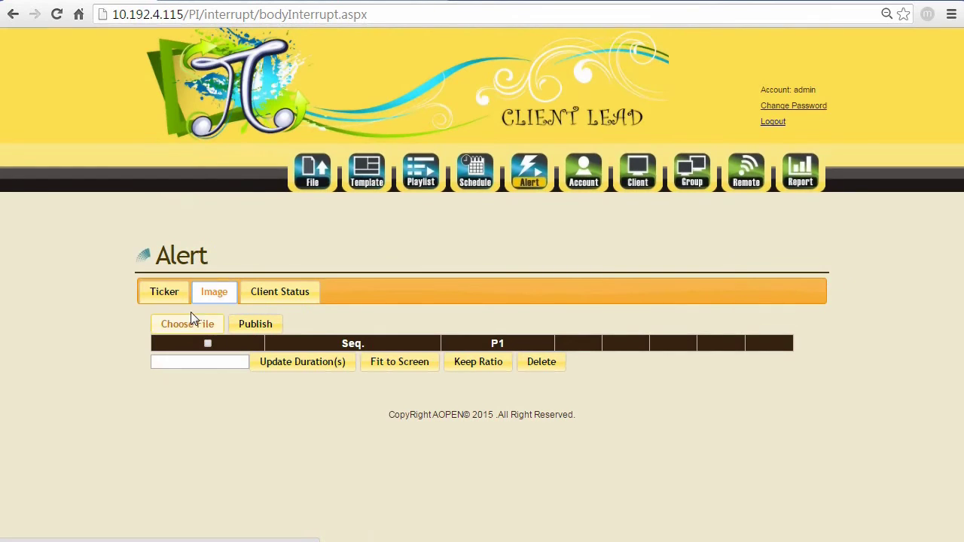
{"action": "left_click", "coordinate": [166, 291]}
{"action": "scroll", "coordinate": [397, 269], "scroll_direction": "down", "scroll_amount": 1}
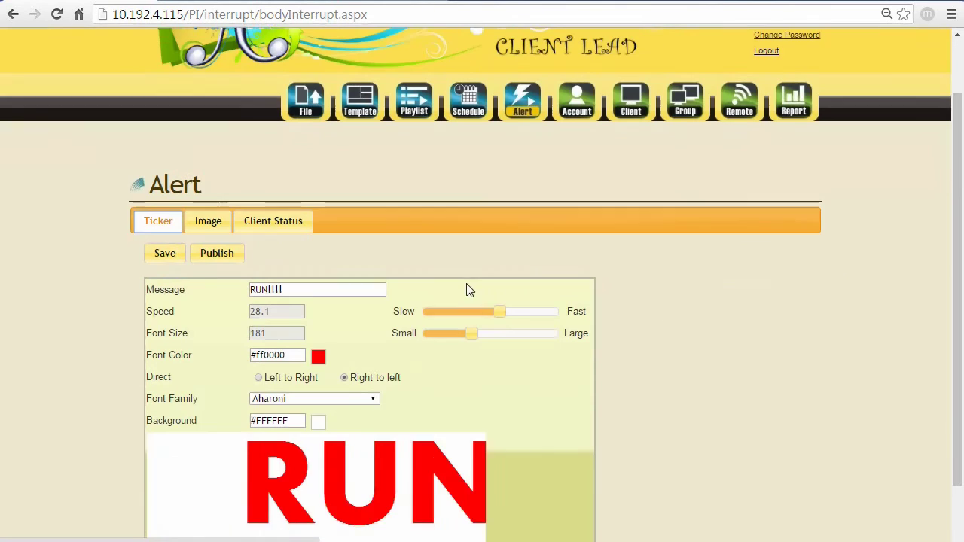
{"action": "left_click", "coordinate": [295, 284]}
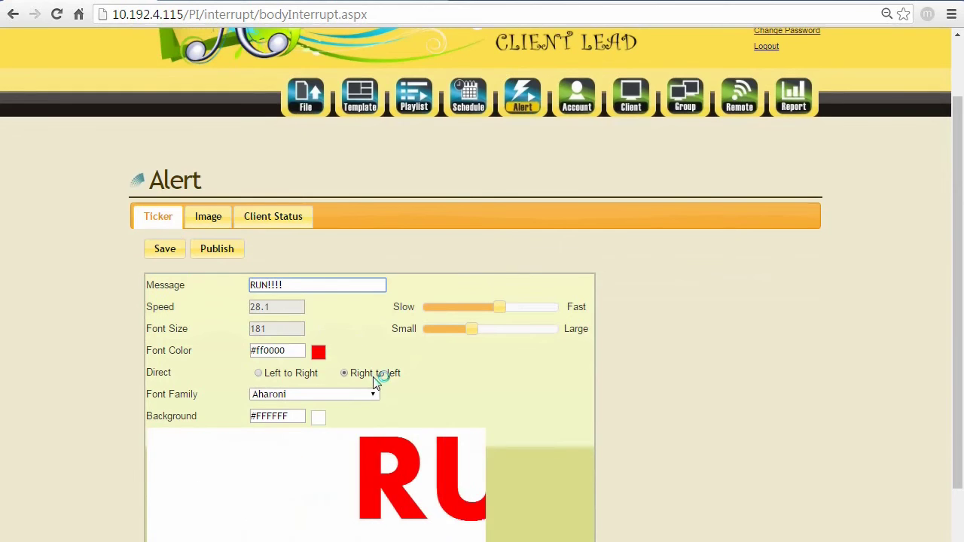
- Publish the RUN!!!! ticker alert to client PI-CLIENTAIO and confirm success
{"action": "left_click", "coordinate": [224, 250]}
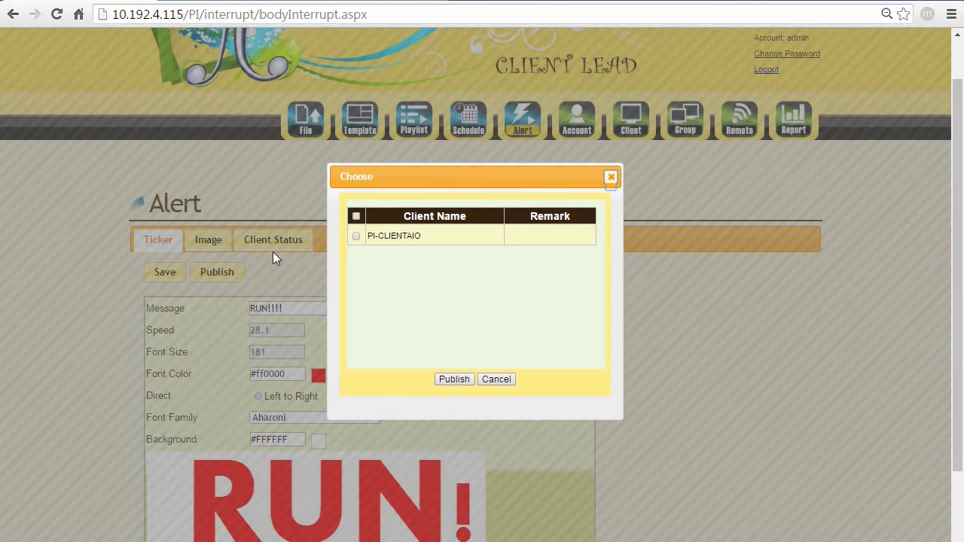
{"action": "left_click", "coordinate": [355, 216]}
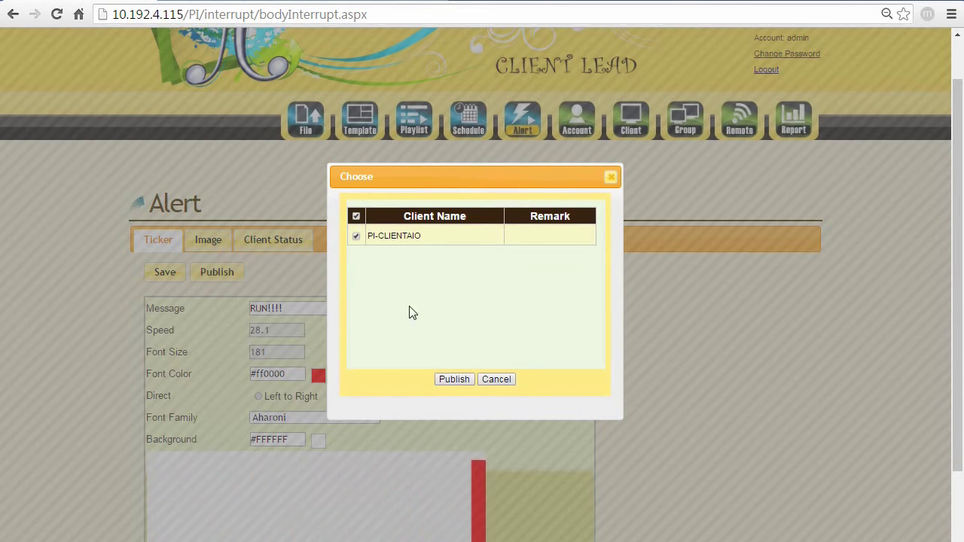
{"action": "left_click", "coordinate": [453, 378]}
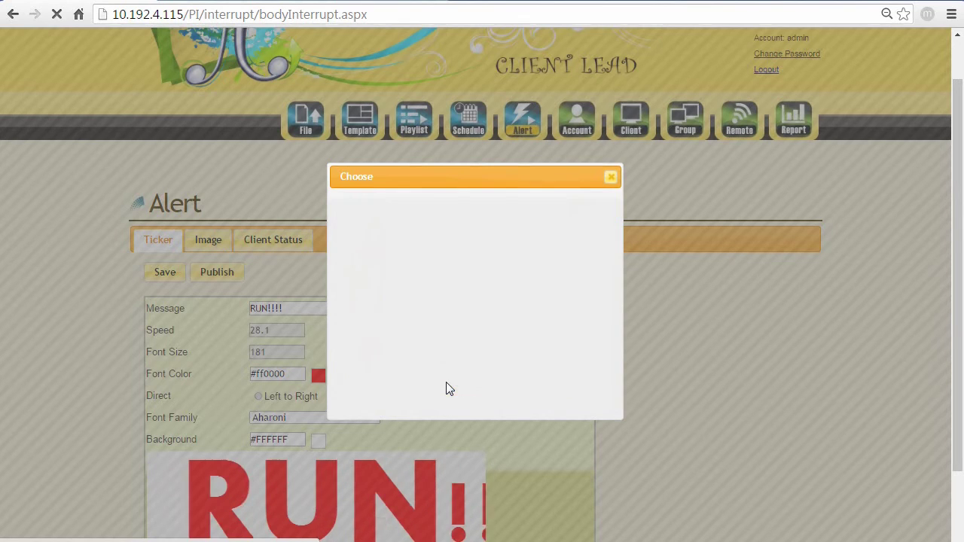
{"action": "left_click", "coordinate": [603, 100]}
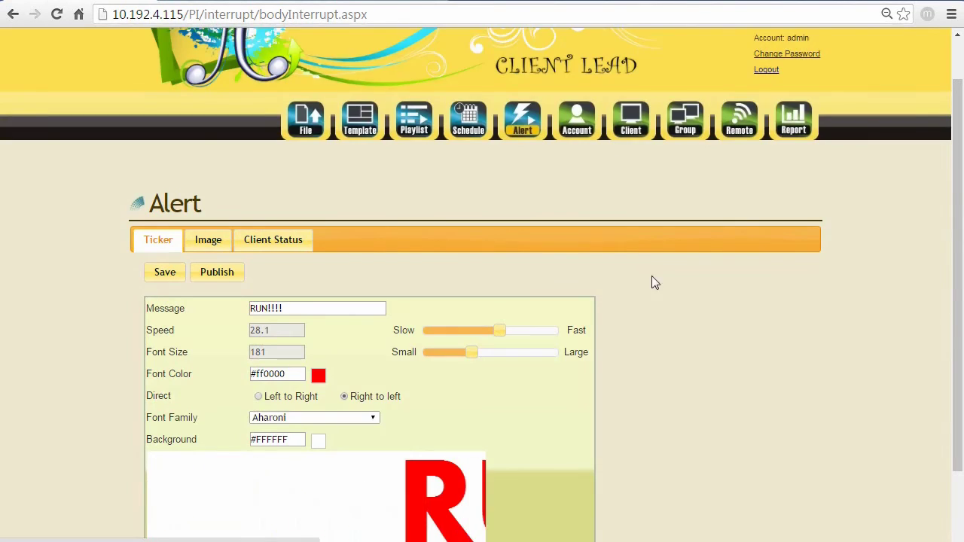
{"action": "scroll", "coordinate": [654, 286], "scroll_direction": "down", "scroll_amount": 2}
{"action": "scroll", "coordinate": [655, 283], "scroll_direction": "up", "scroll_amount": 2}
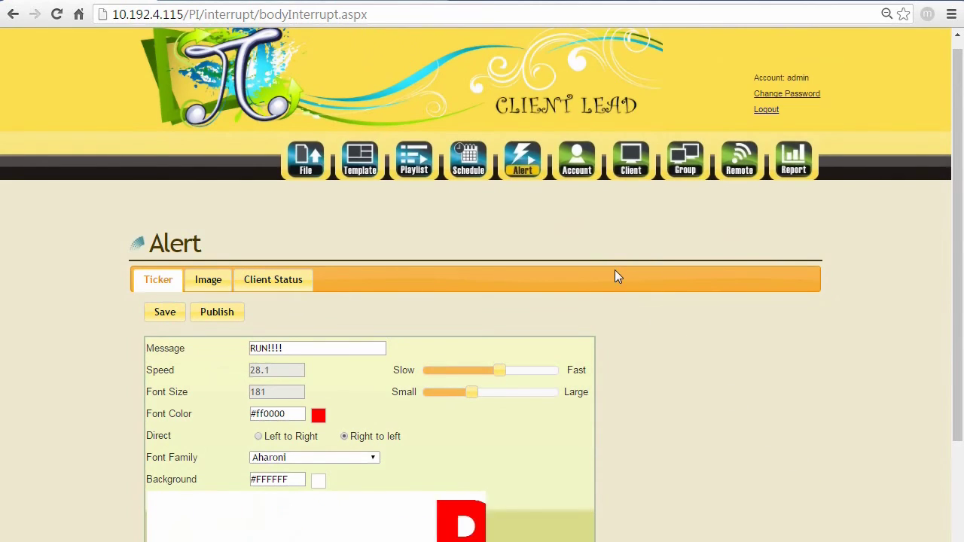
- Review the Account page, then the Client List showing PI-CLIENTAIO at 192.168.192.175
{"action": "left_click", "coordinate": [576, 178]}
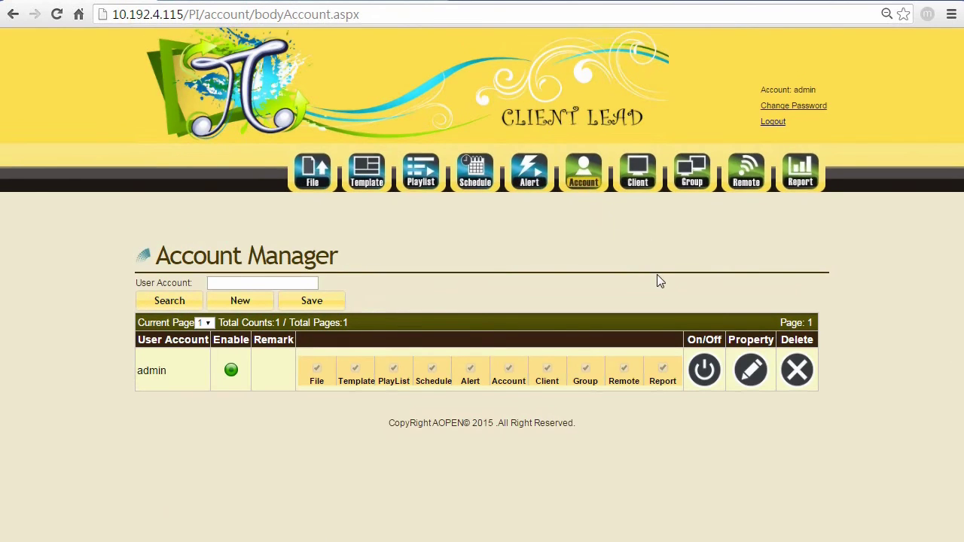
{"action": "left_click", "coordinate": [639, 186]}
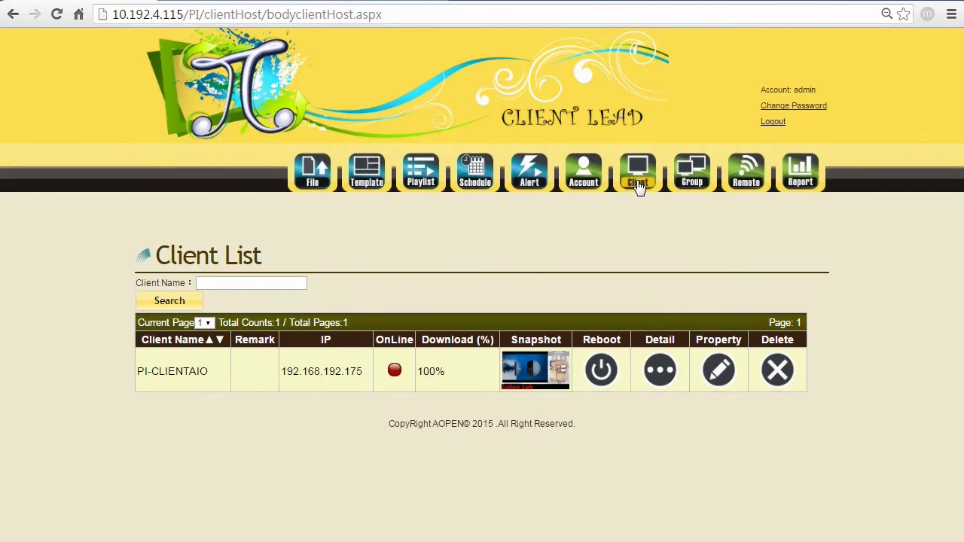
- Visit the Group and Remote pages, ending on the Report's per-file play counts
{"action": "left_click", "coordinate": [707, 187]}
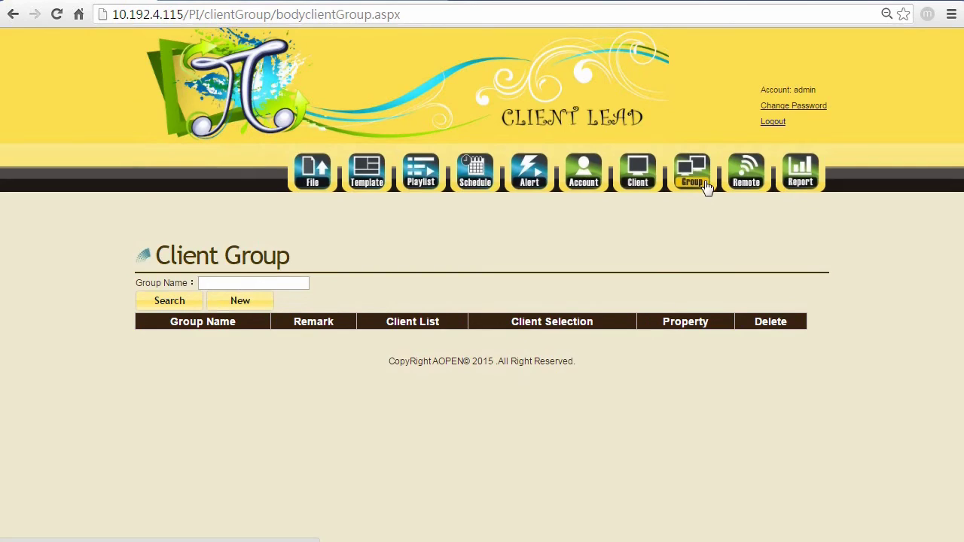
{"action": "left_click", "coordinate": [760, 185]}
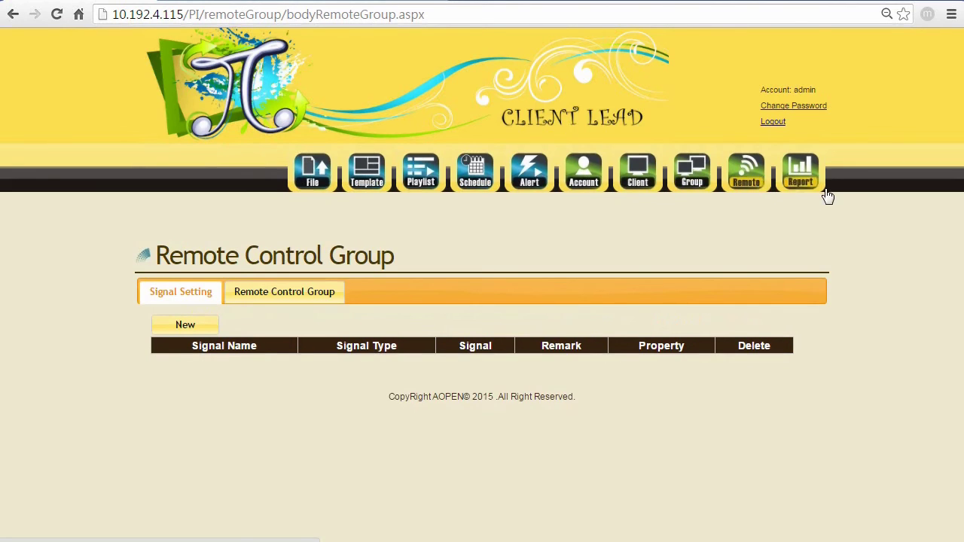
{"action": "left_click", "coordinate": [796, 190]}
{"action": "scroll", "coordinate": [841, 192], "scroll_direction": "down", "scroll_amount": 1}
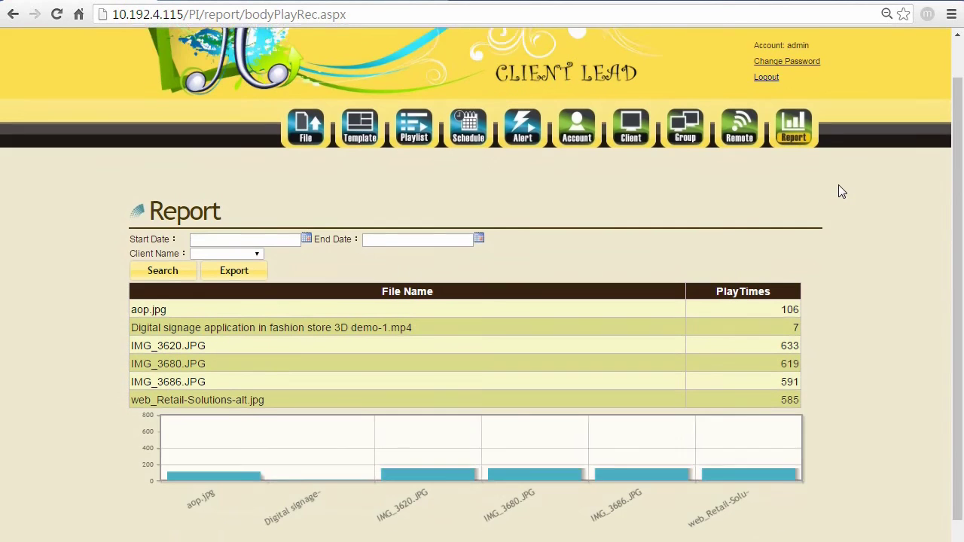
{"action": "scroll", "coordinate": [841, 192], "scroll_direction": "down", "scroll_amount": 1}
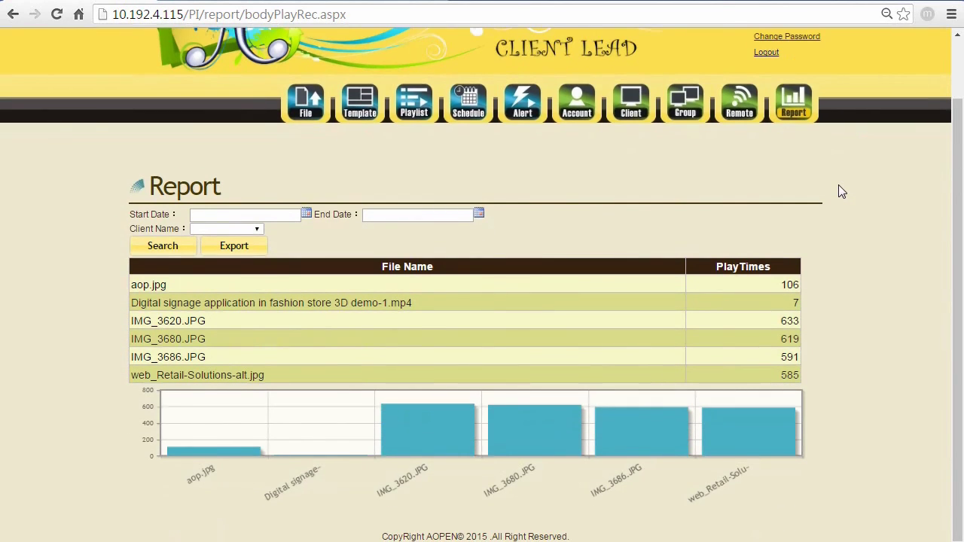